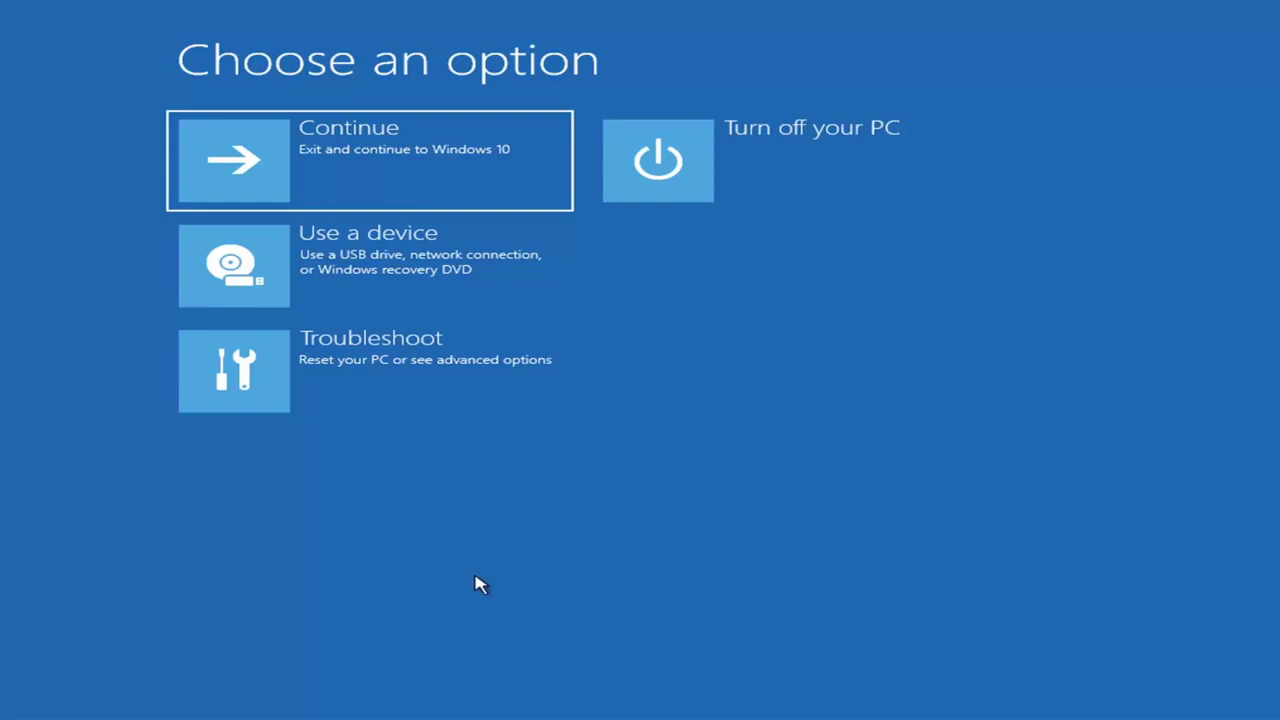
Confirm the recovery prompt to reach the Choose an option screen
key(Return)
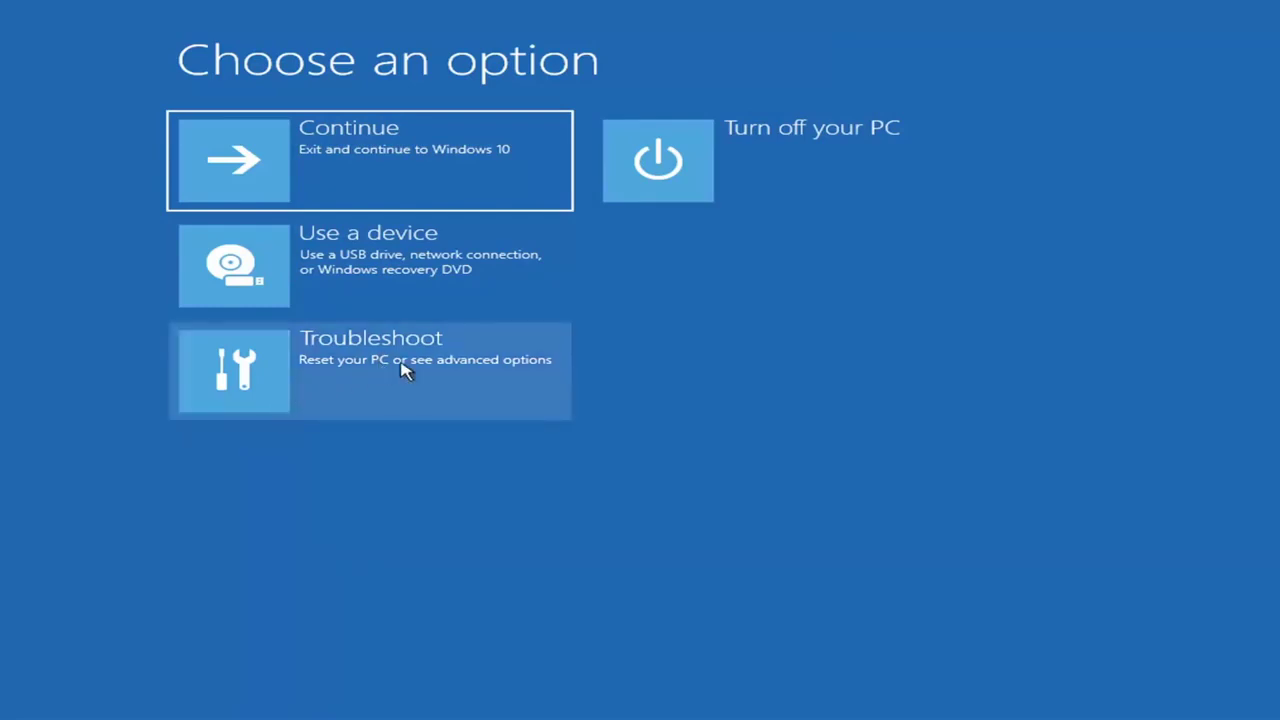
Run Startup Repair from Troubleshoot > Advanced options until it reports the SrtTrail.txt log
click(488, 376)
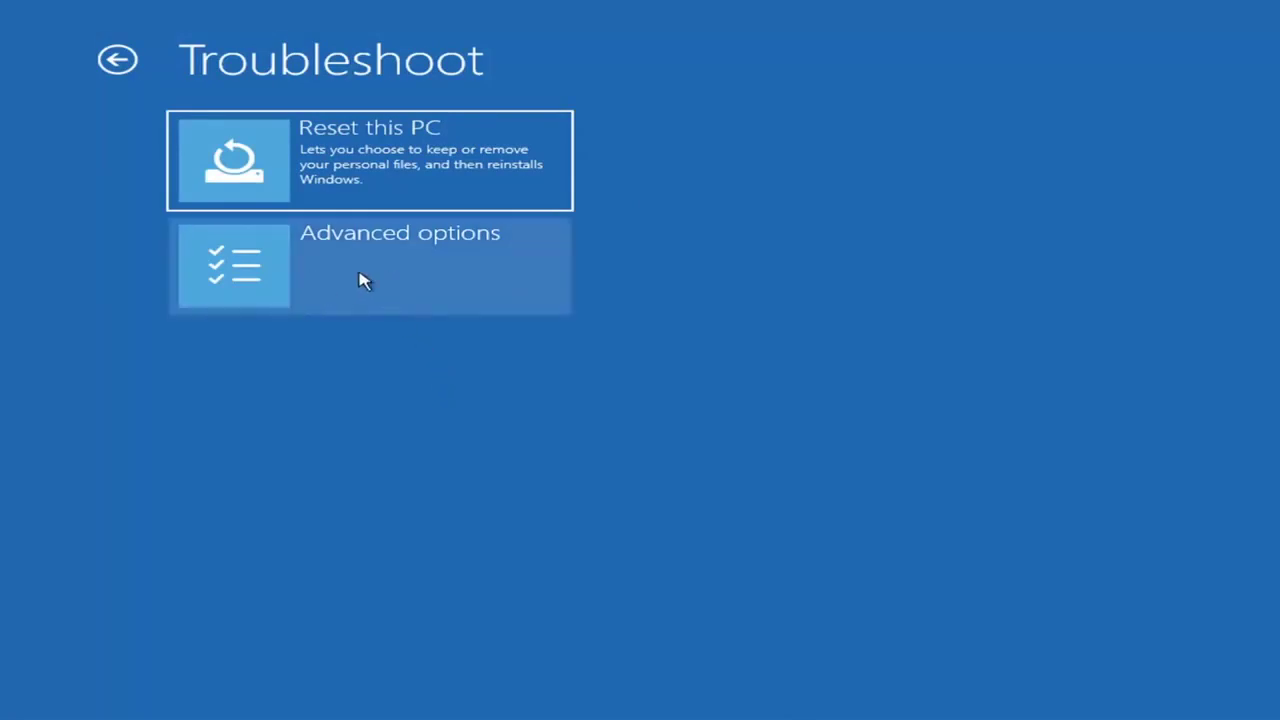
click(400, 272)
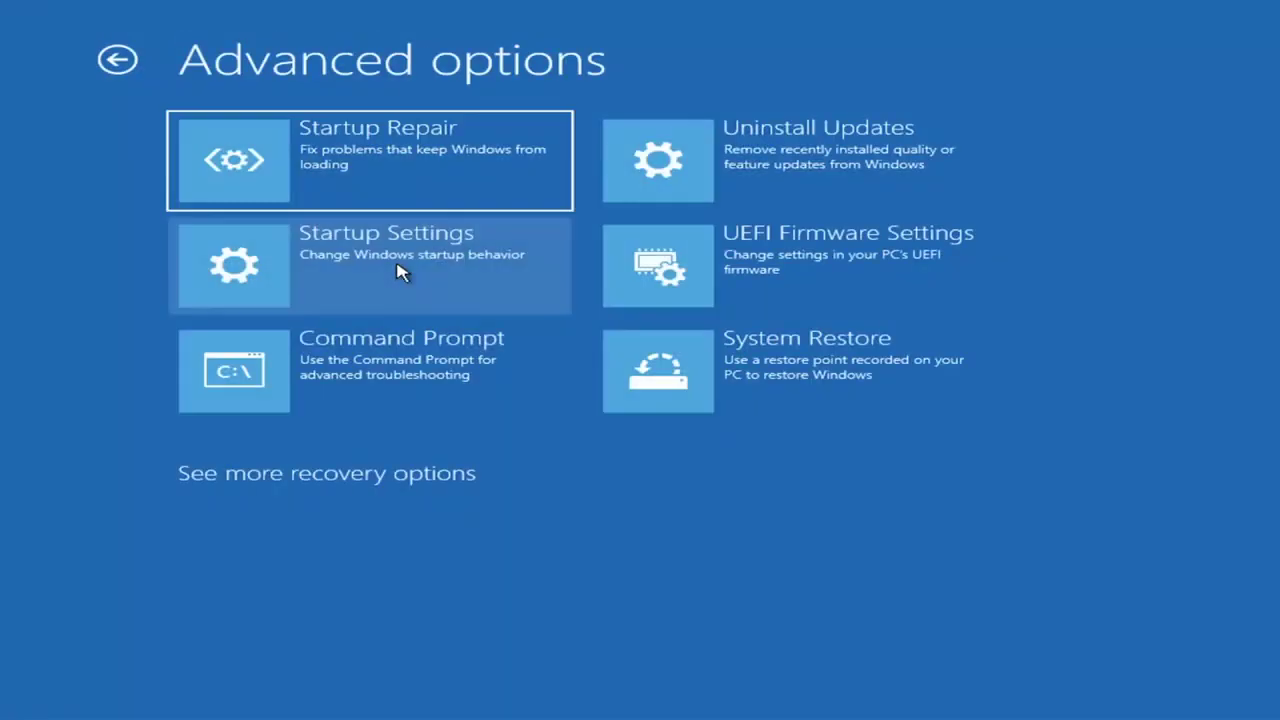
click(346, 171)
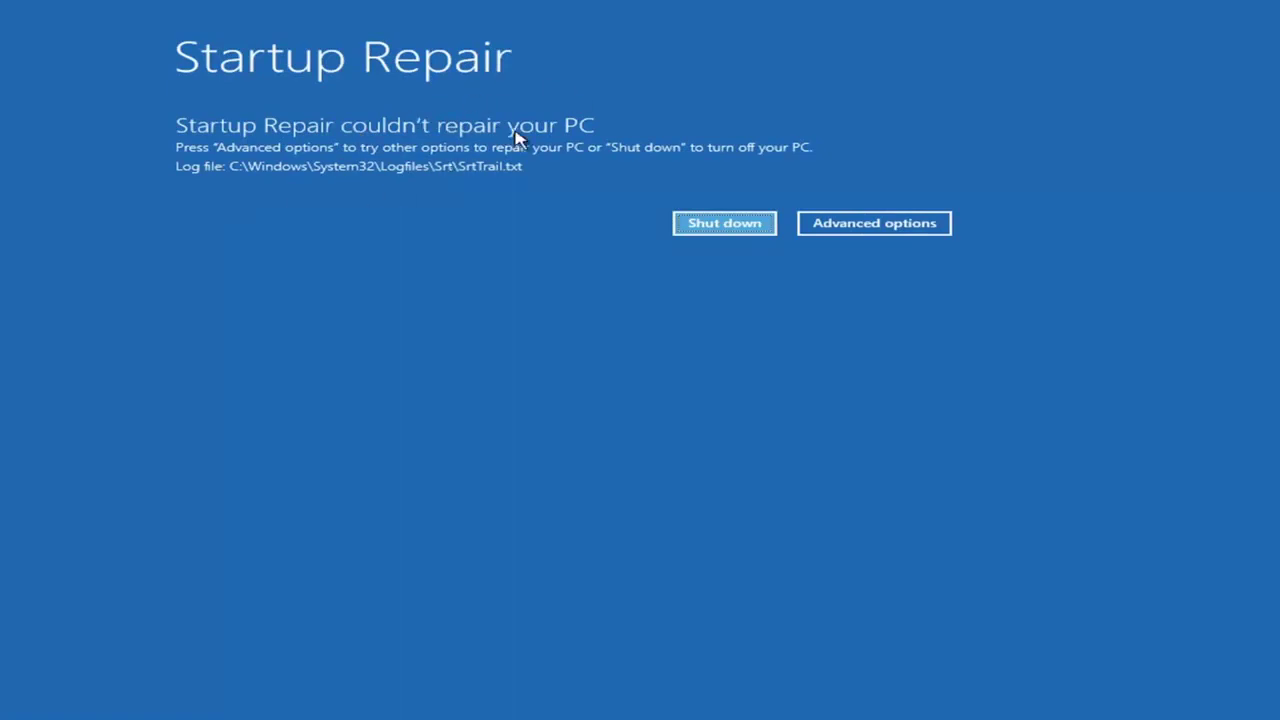
Go back to the main choices and open Startup Settings under Troubleshoot > Advanced options
click(891, 224)
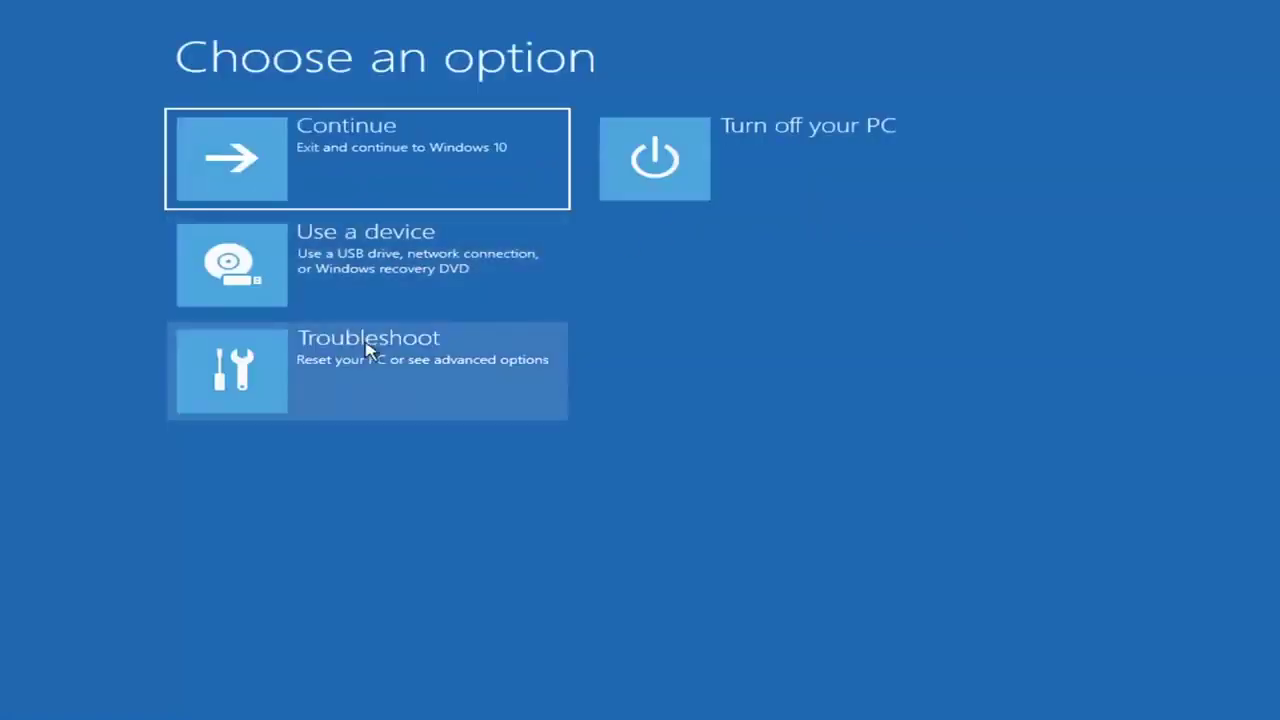
click(325, 378)
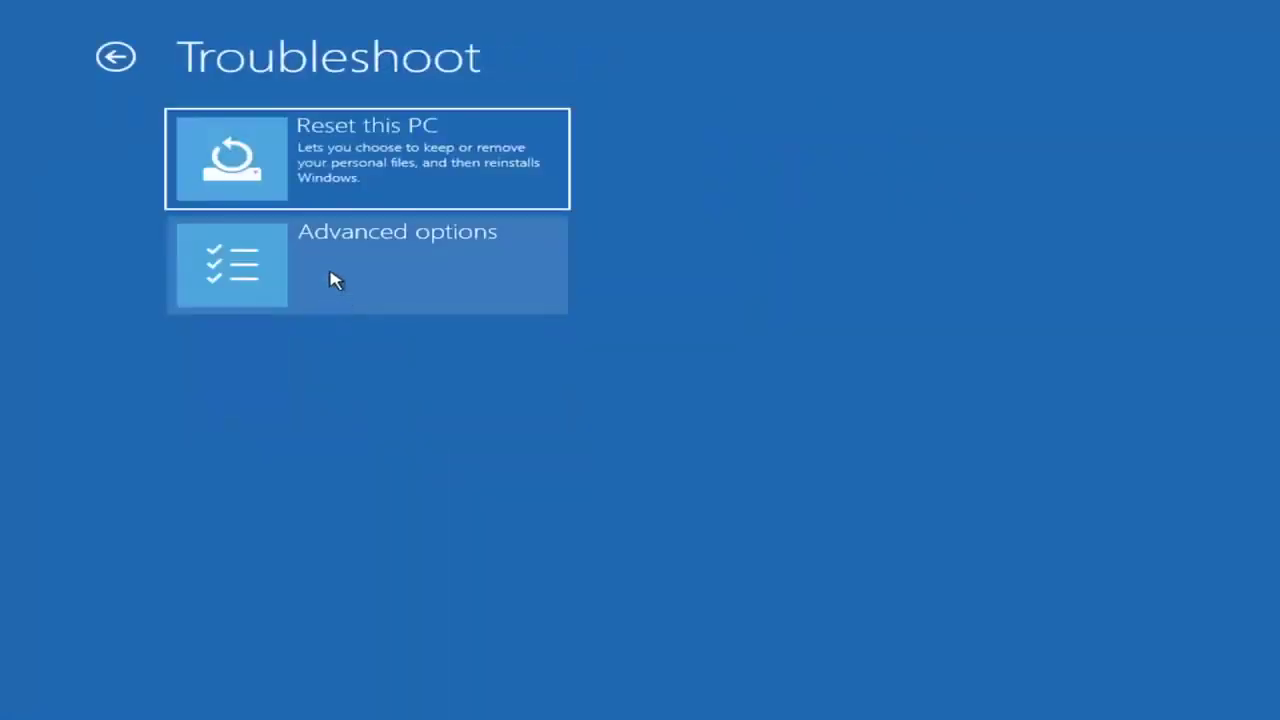
click(335, 280)
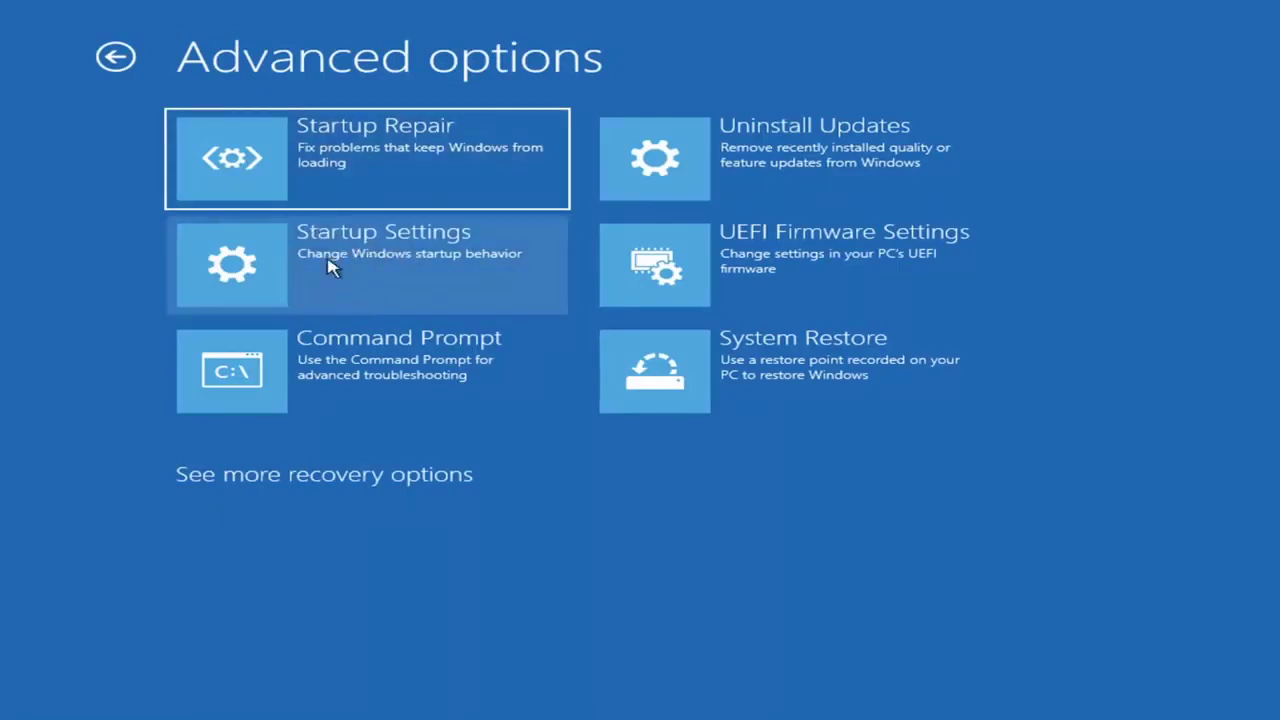
click(329, 266)
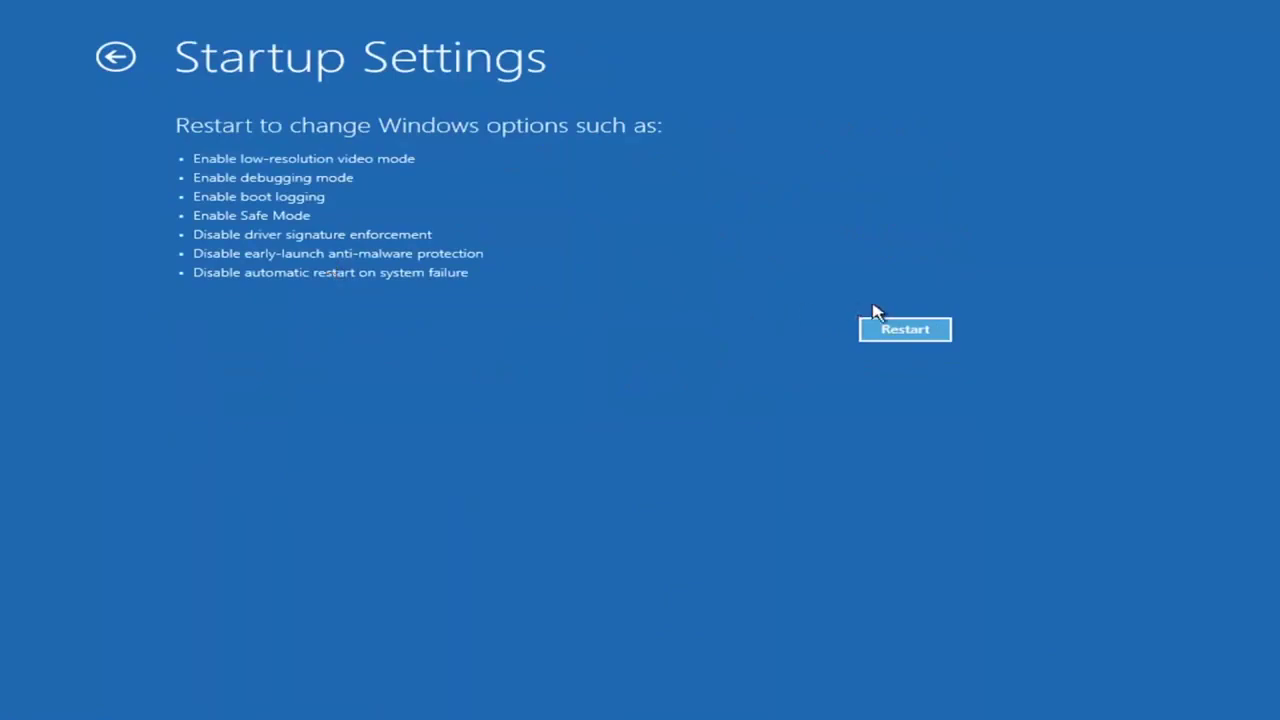
click(898, 338)
Return to Advanced options and open the Uninstall Updates page
click(112, 57)
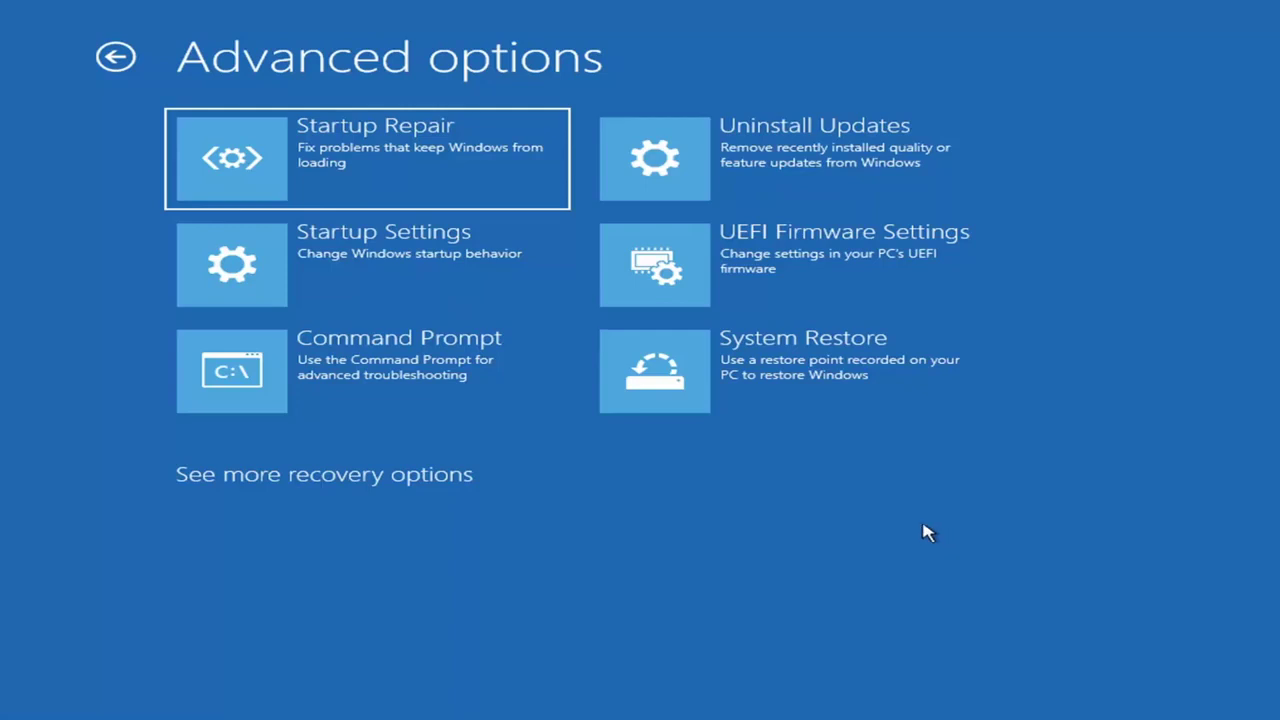
click(748, 165)
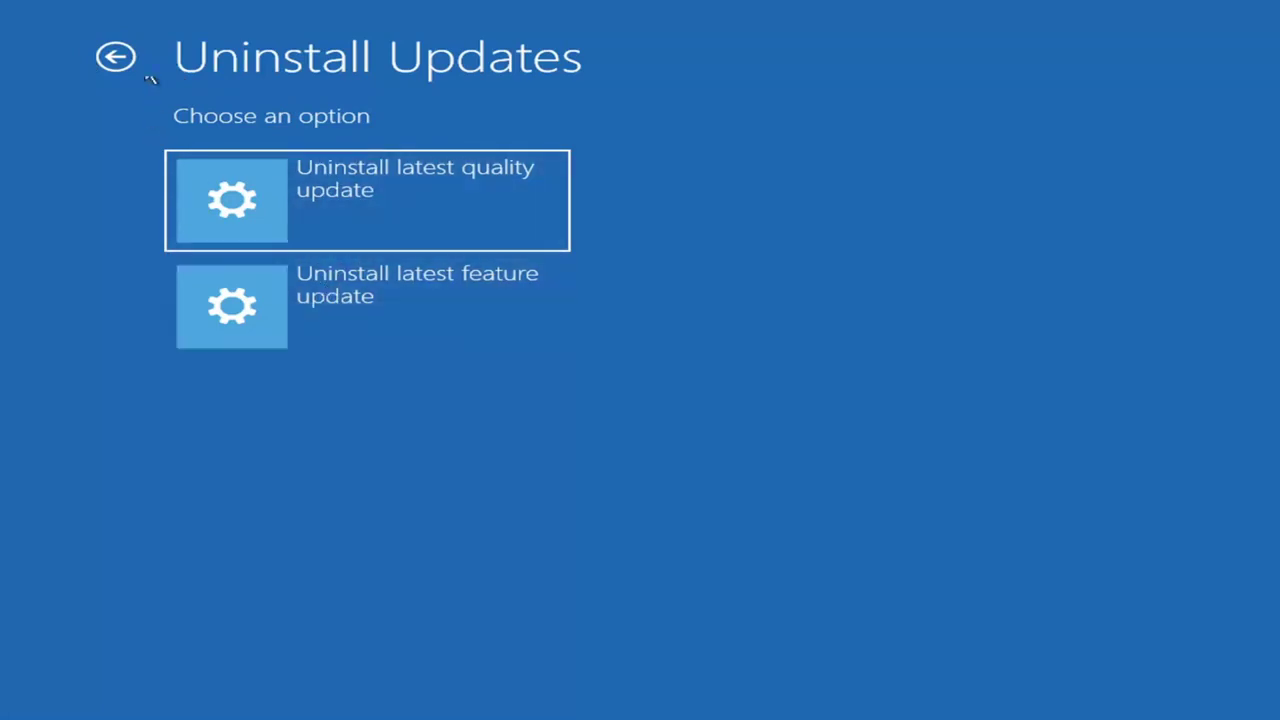
Restore Windows to the 7/9/2021 Before Updates restore point on Local Disk (C:)
click(115, 57)
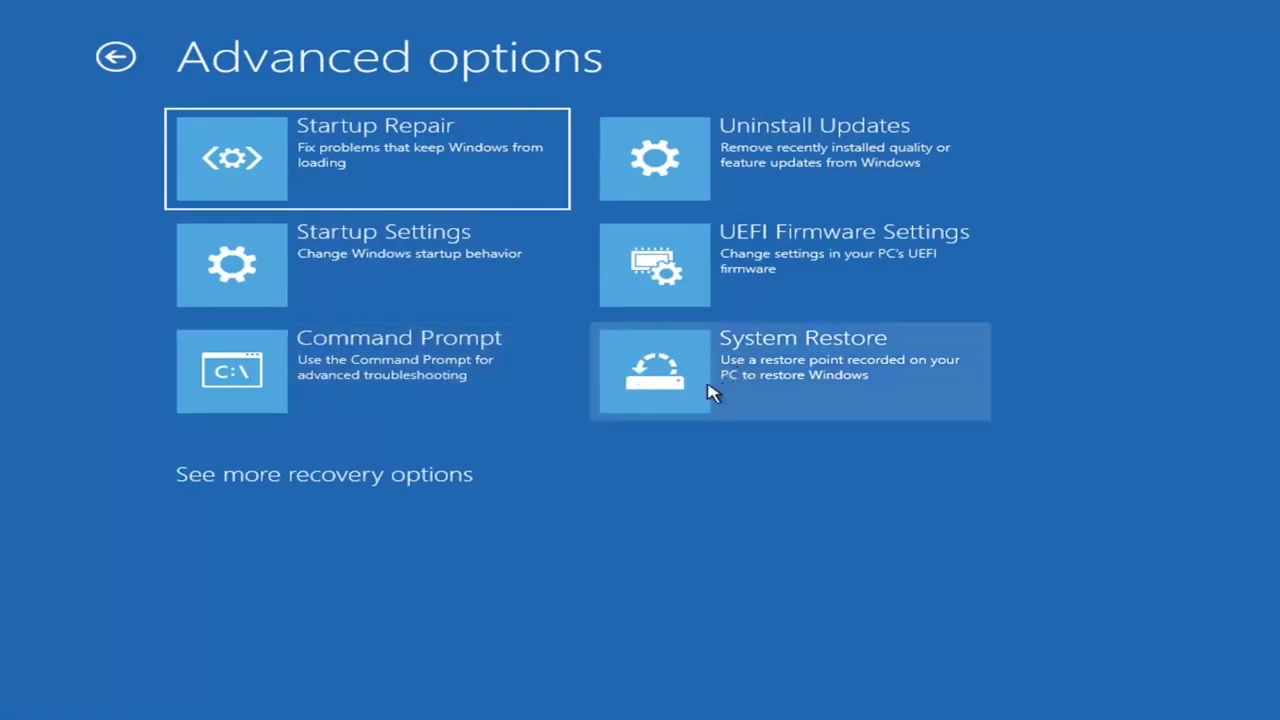
click(830, 388)
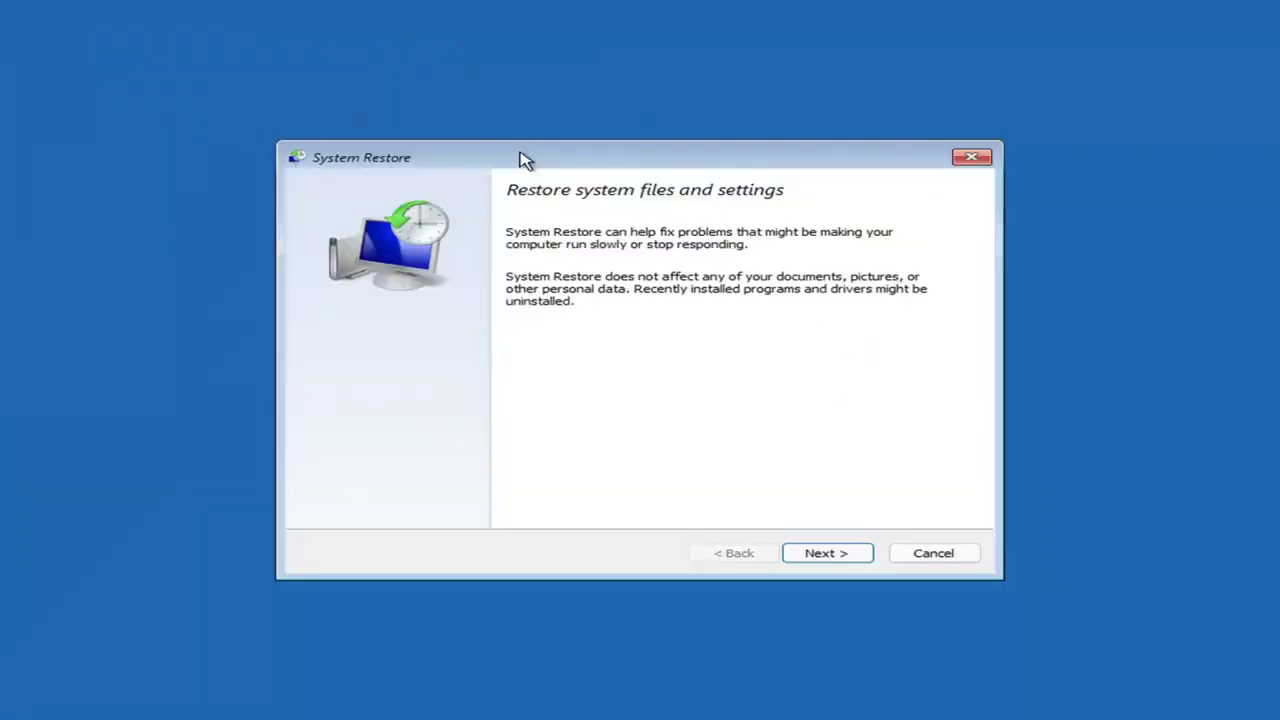
click(813, 554)
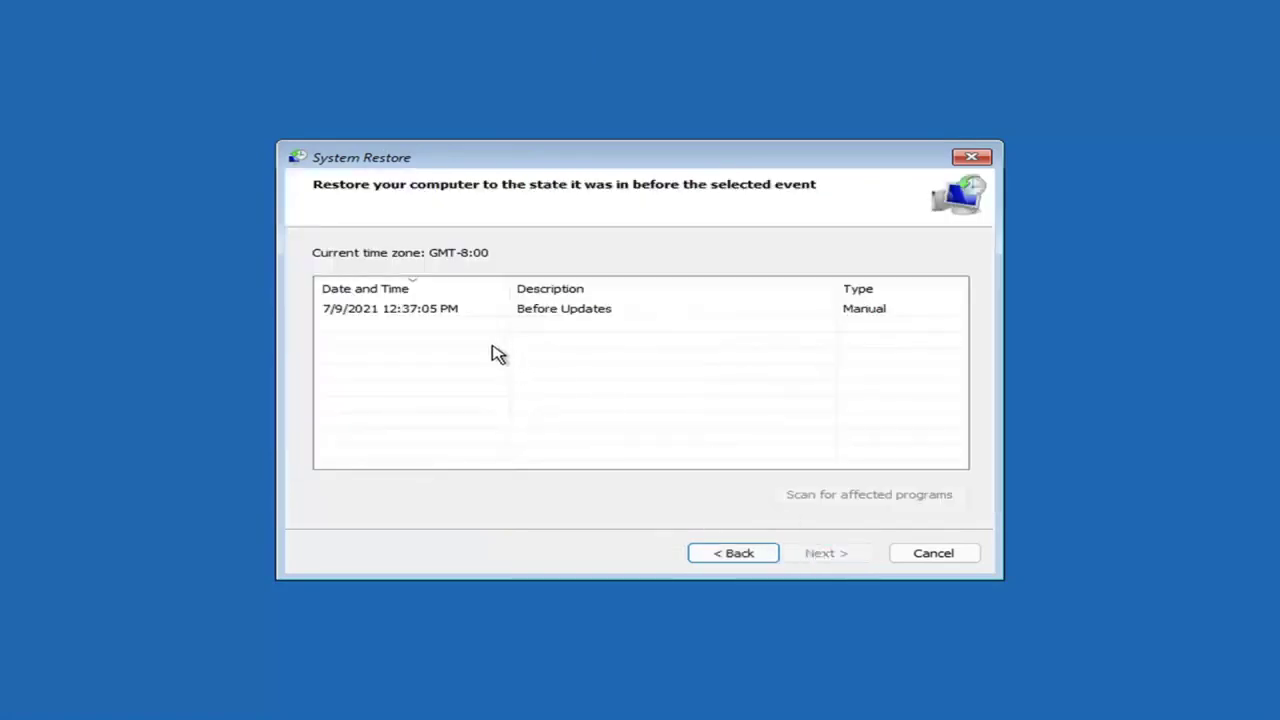
click(398, 316)
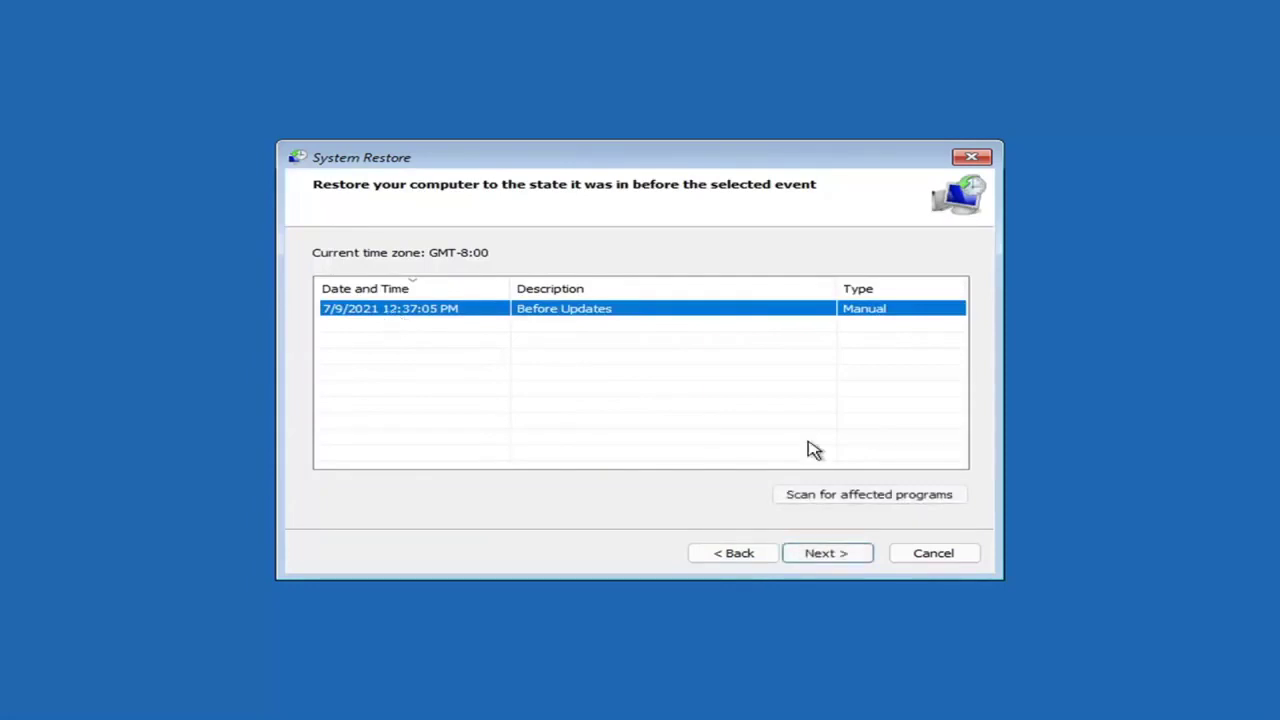
click(842, 558)
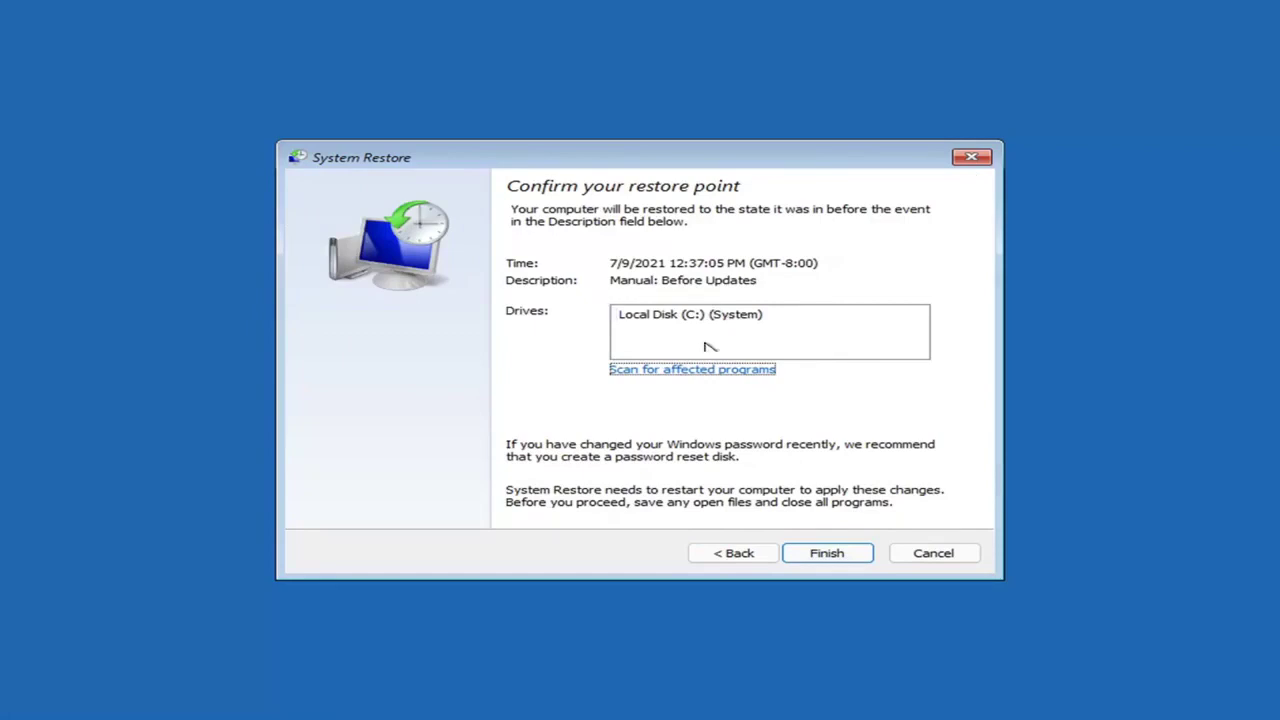
click(826, 560)
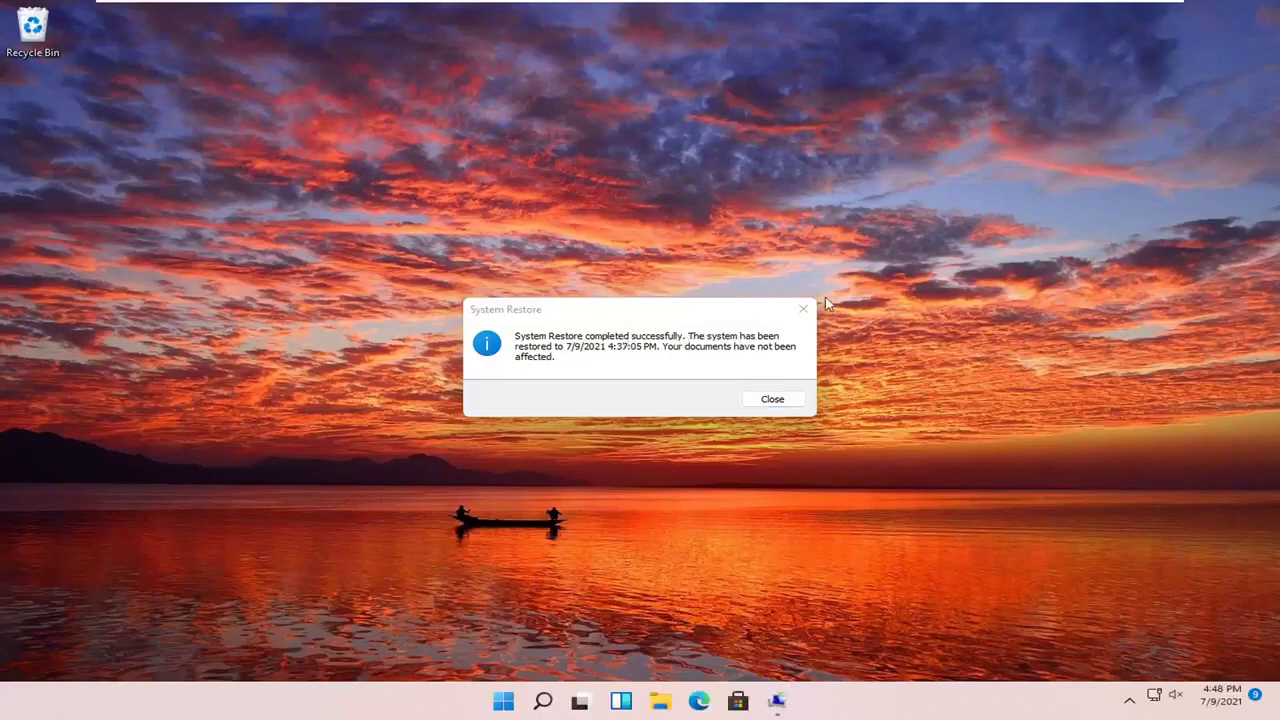
Dismiss the System Restore completed message
click(803, 309)
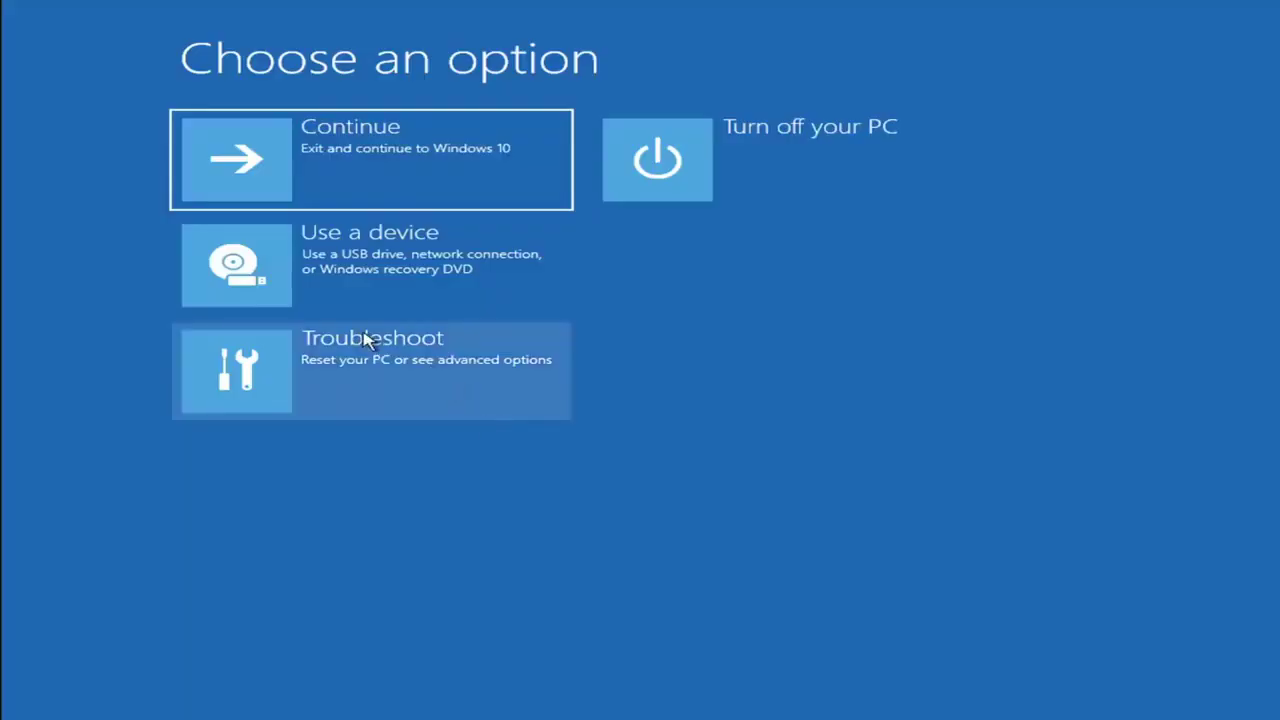
Open the Reset this PC page with Keep my files and Remove everything options
click(374, 380)
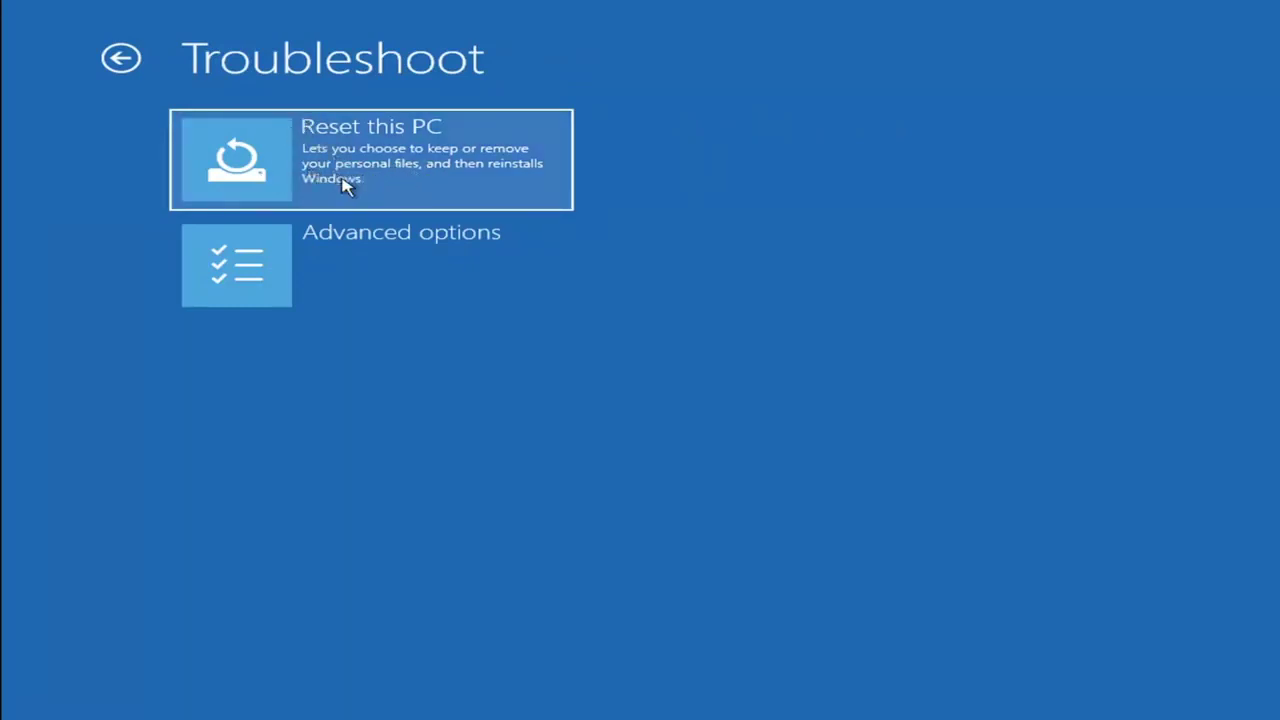
click(420, 180)
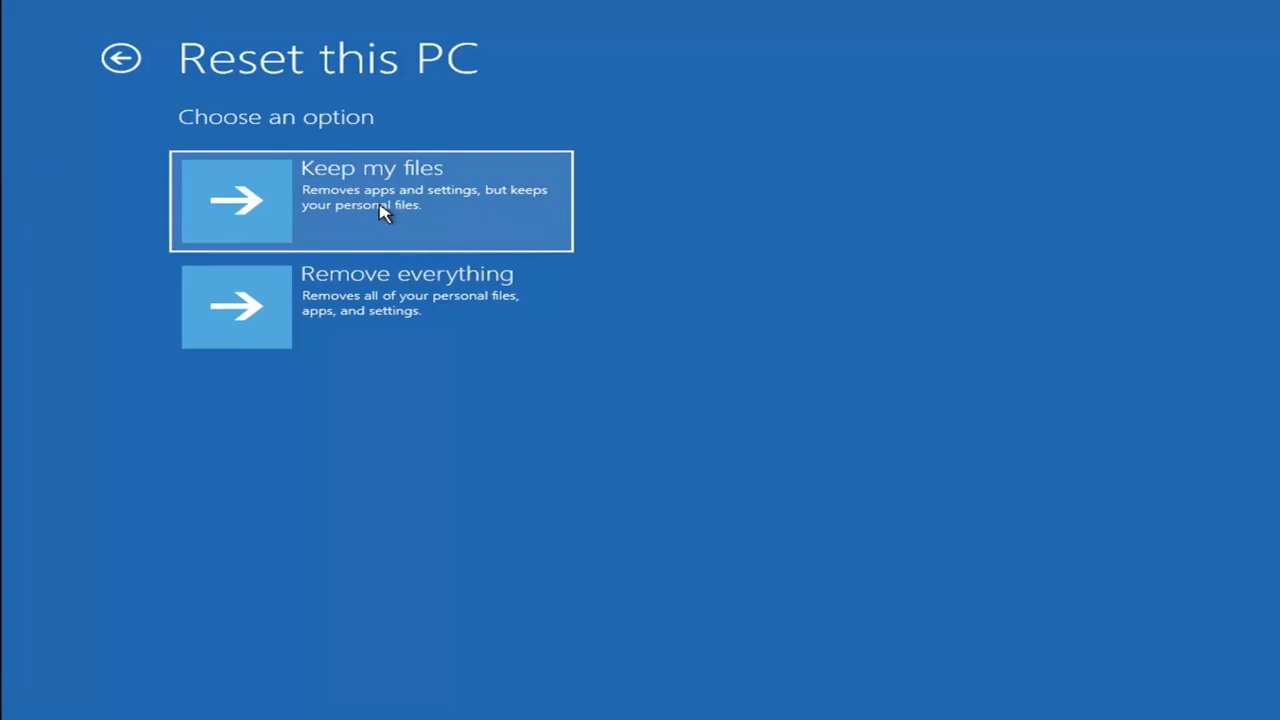
Navigate back through Troubleshoot > Advanced options and launch Command Prompt
click(131, 63)
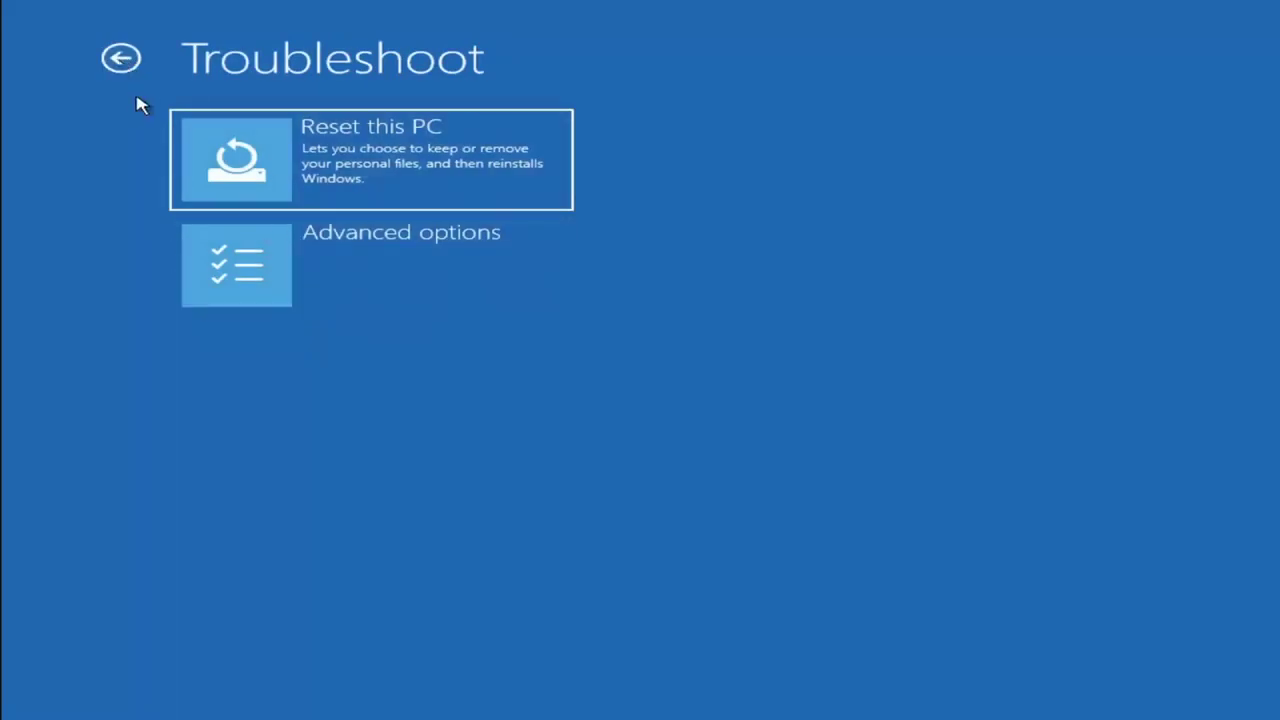
click(131, 63)
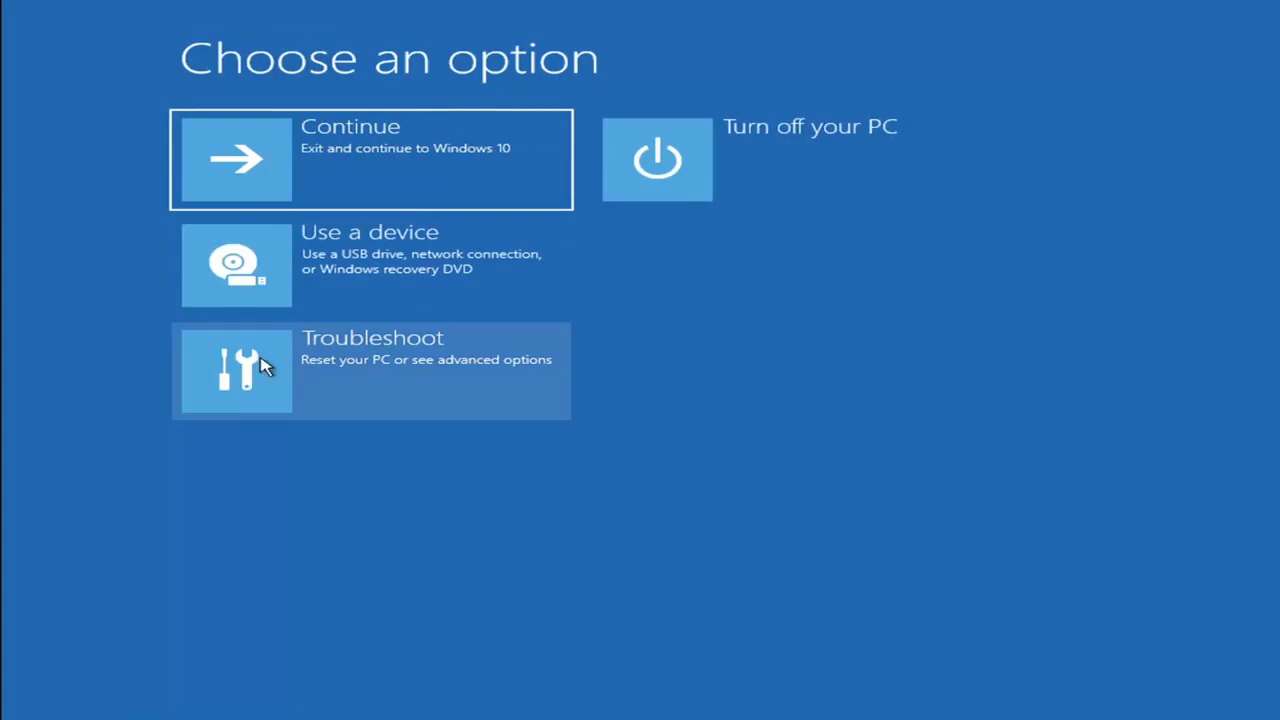
click(389, 377)
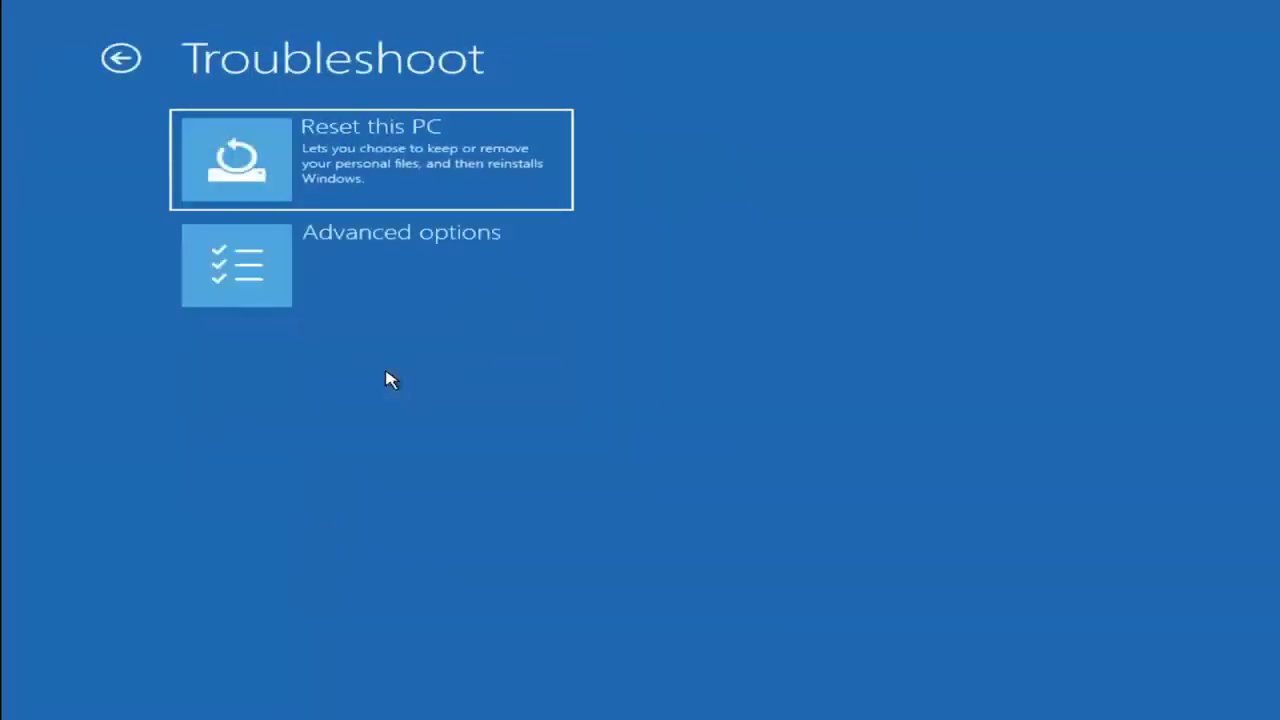
click(380, 277)
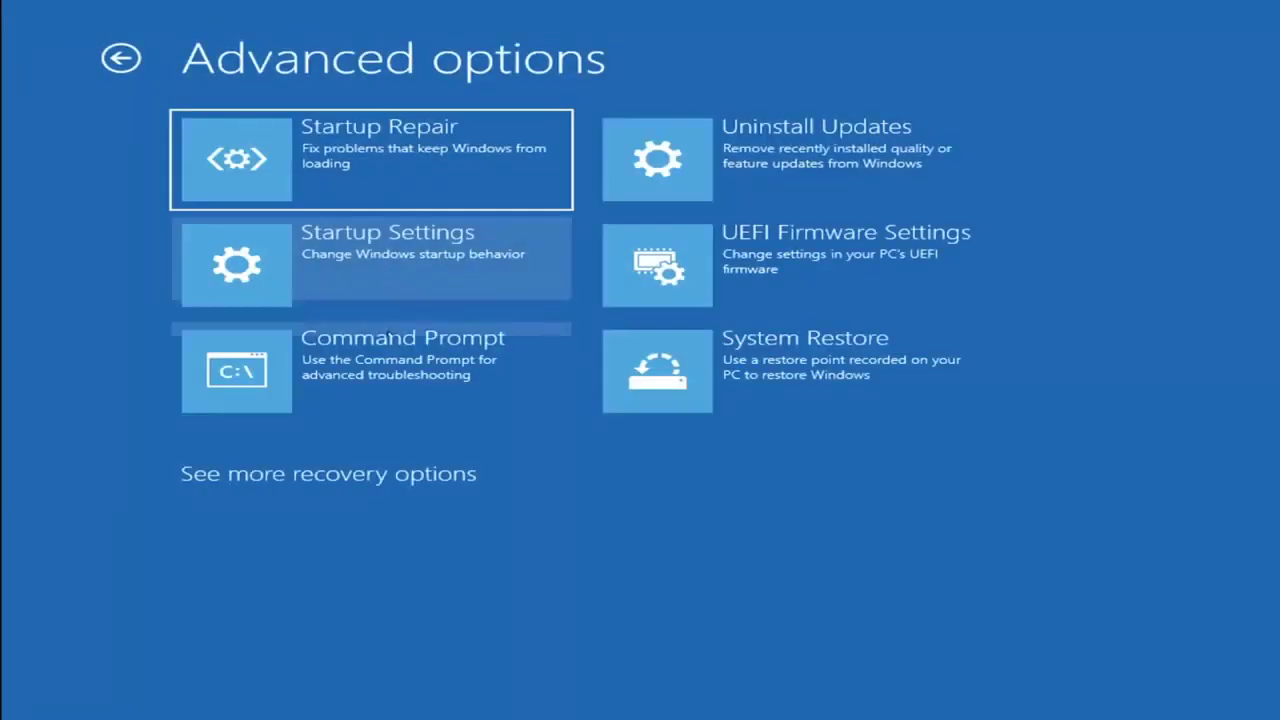
click(297, 380)
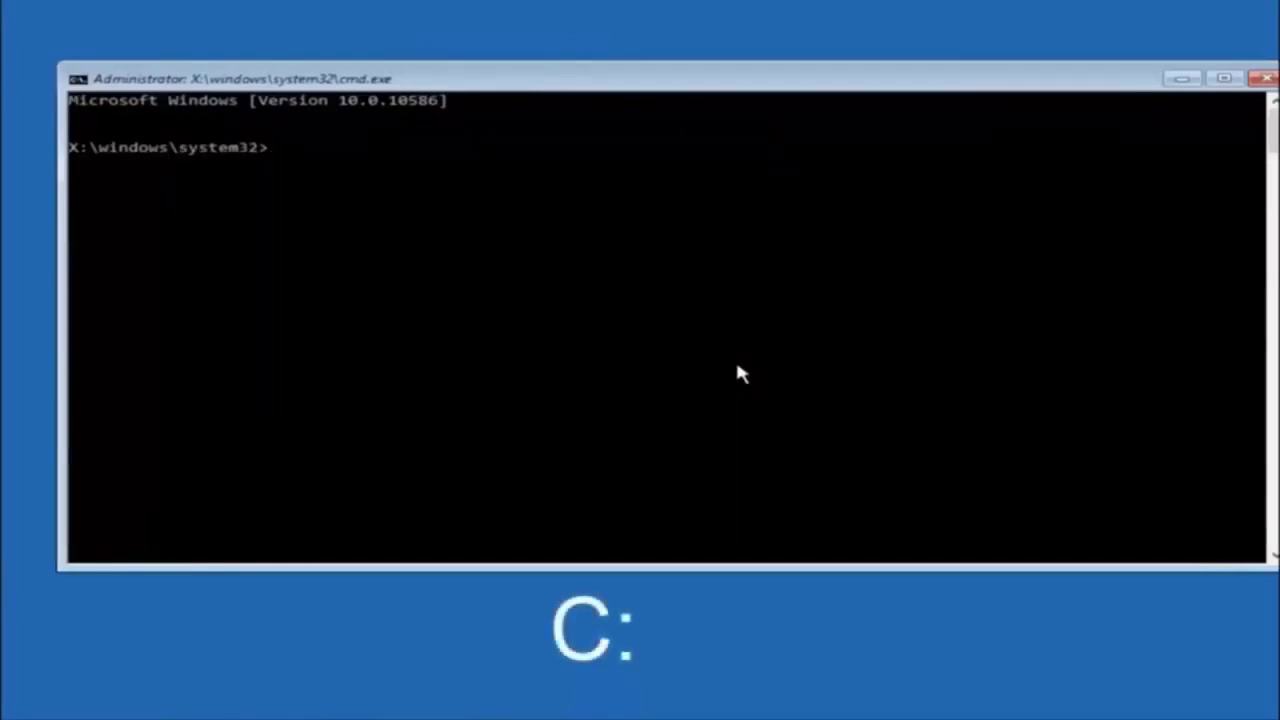
Switch to drive C:, list its folders with dir, and enter cd \windows
text(c:)
key(Return)
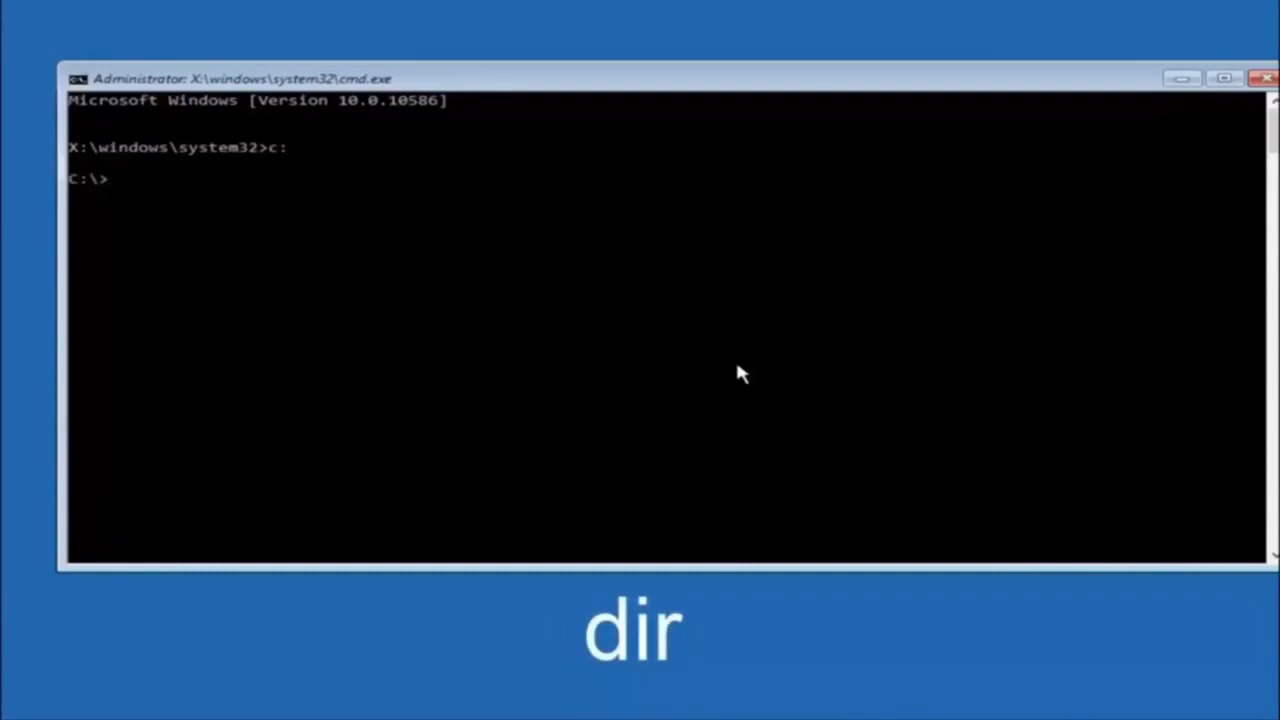
text(dir)
key(Return)
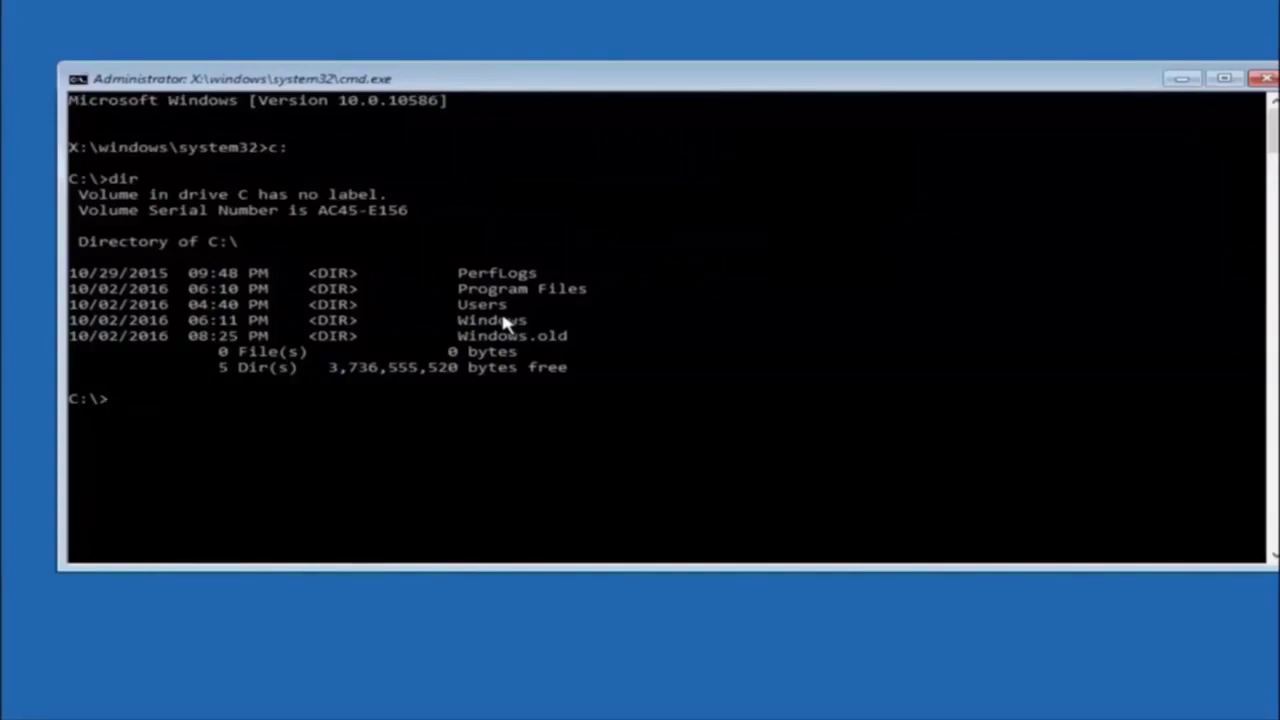
text(cd \windows\system32\config)
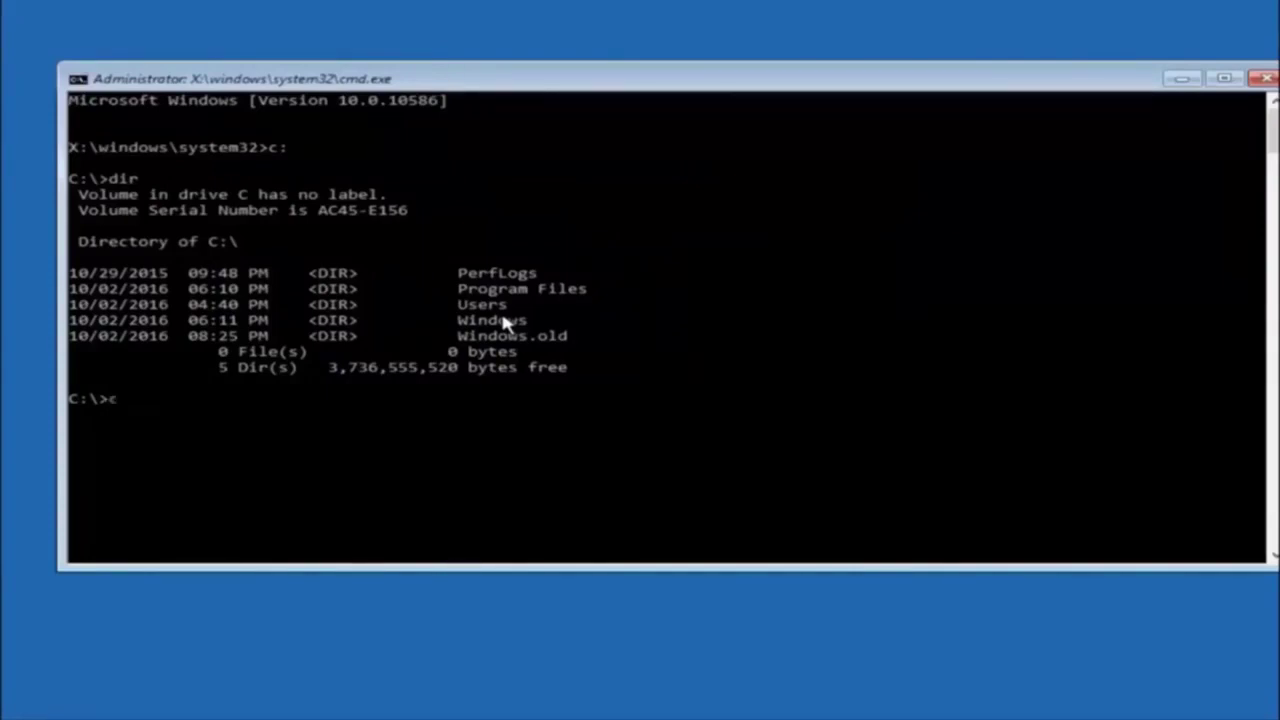
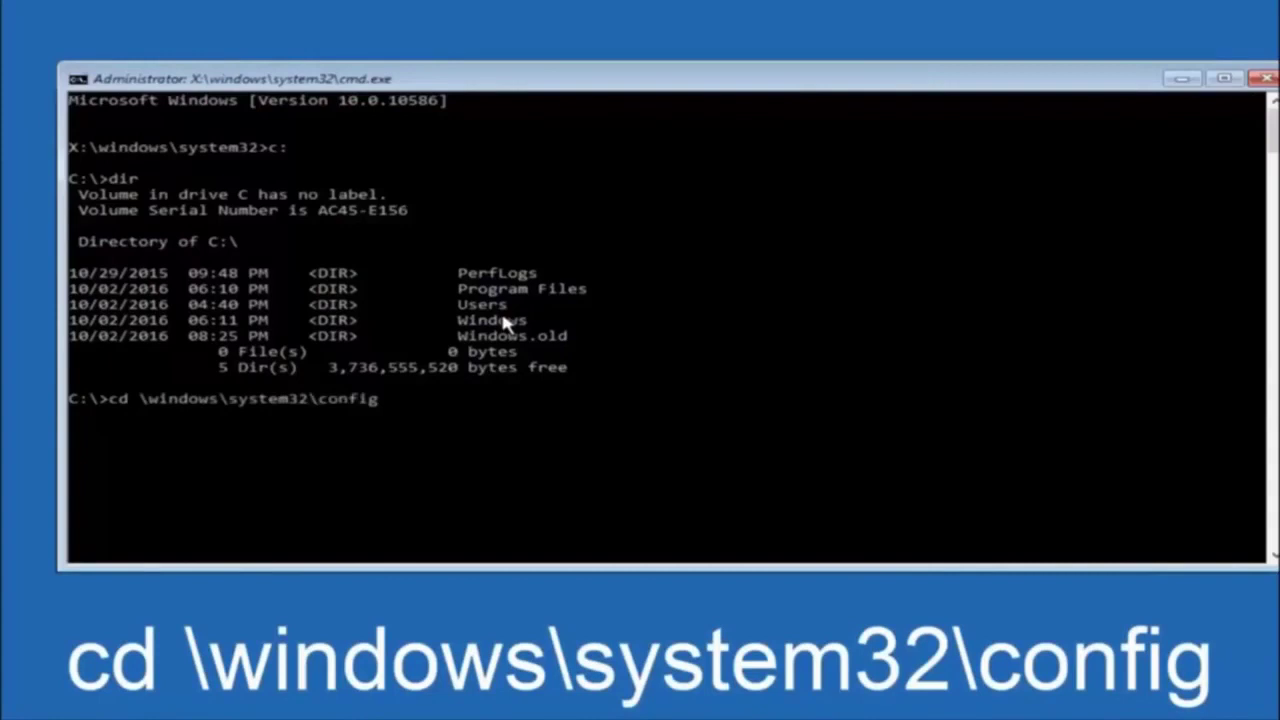
Run cd \windows\system32\config to change into the System32 config folder
key(Return)
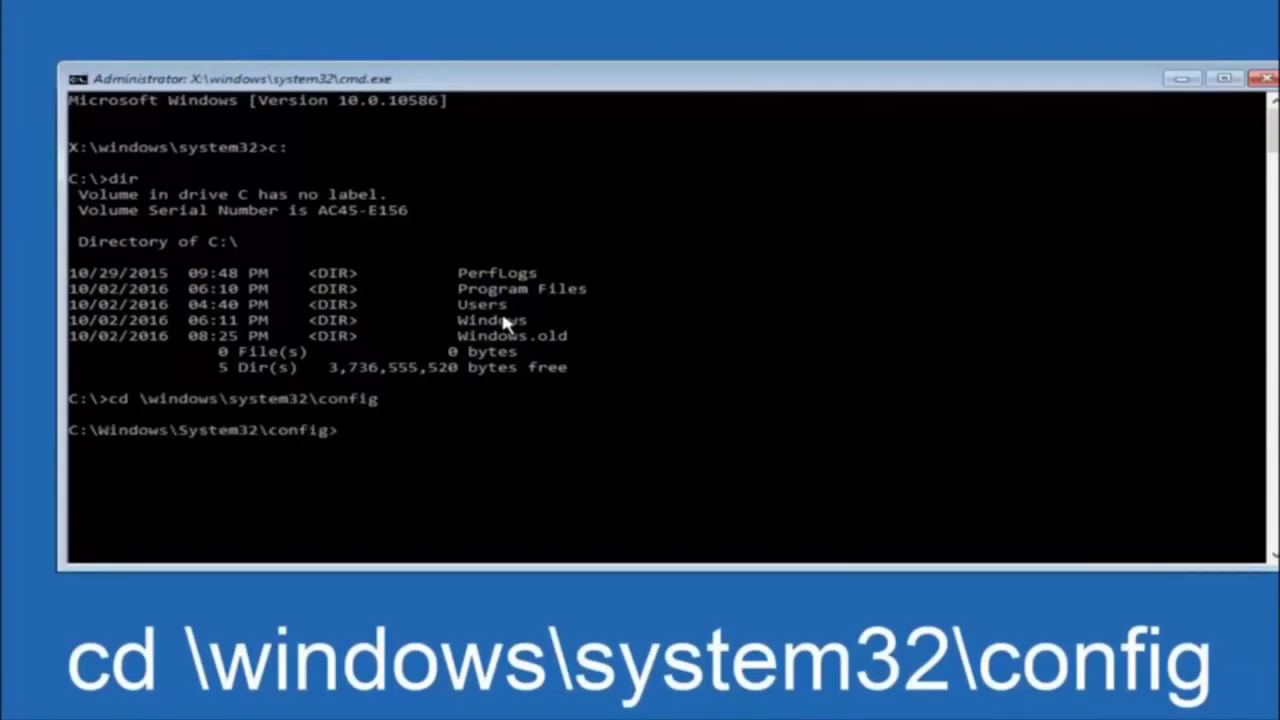
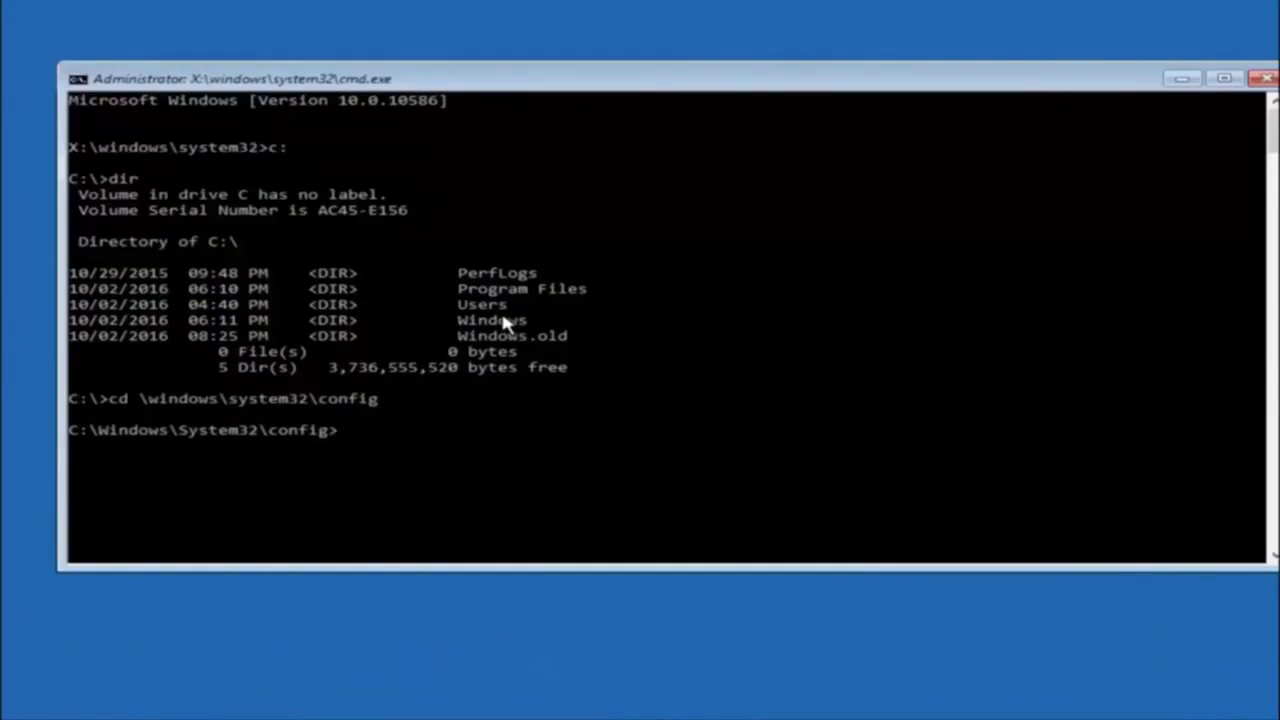
Enter the command md backup at the C:\Windows\System32\config prompt
text(md)
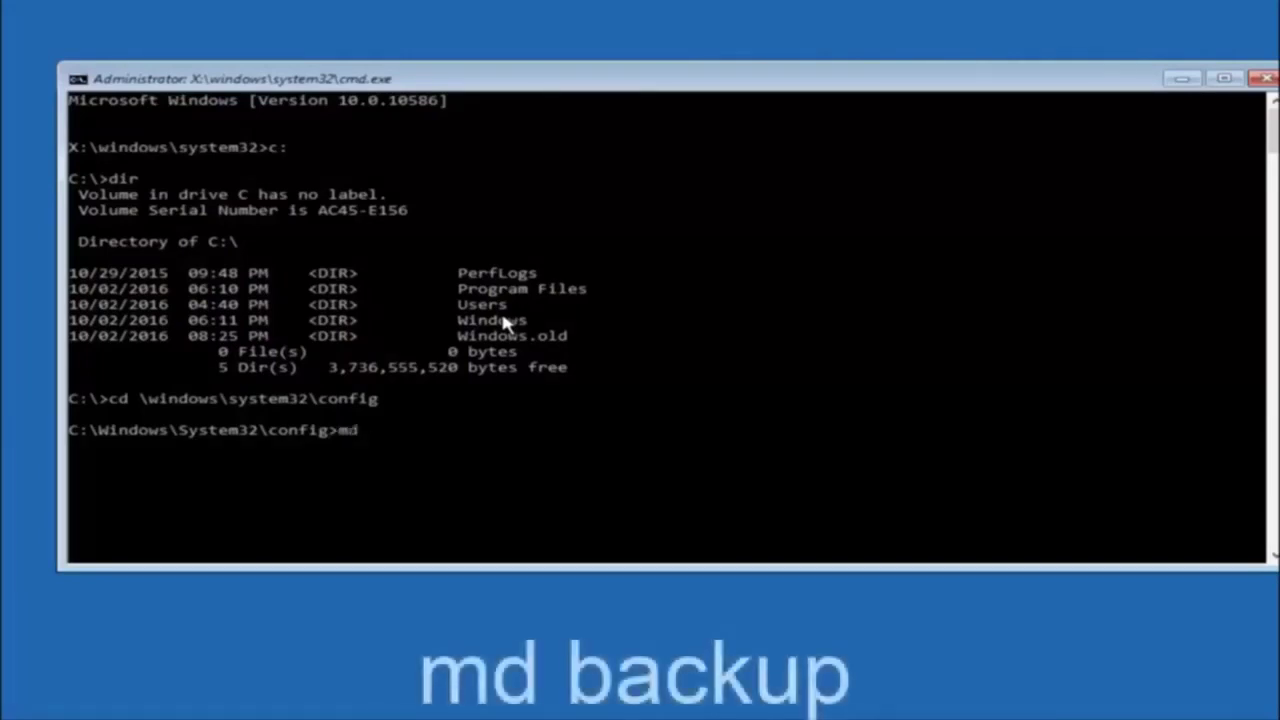
text( backup)
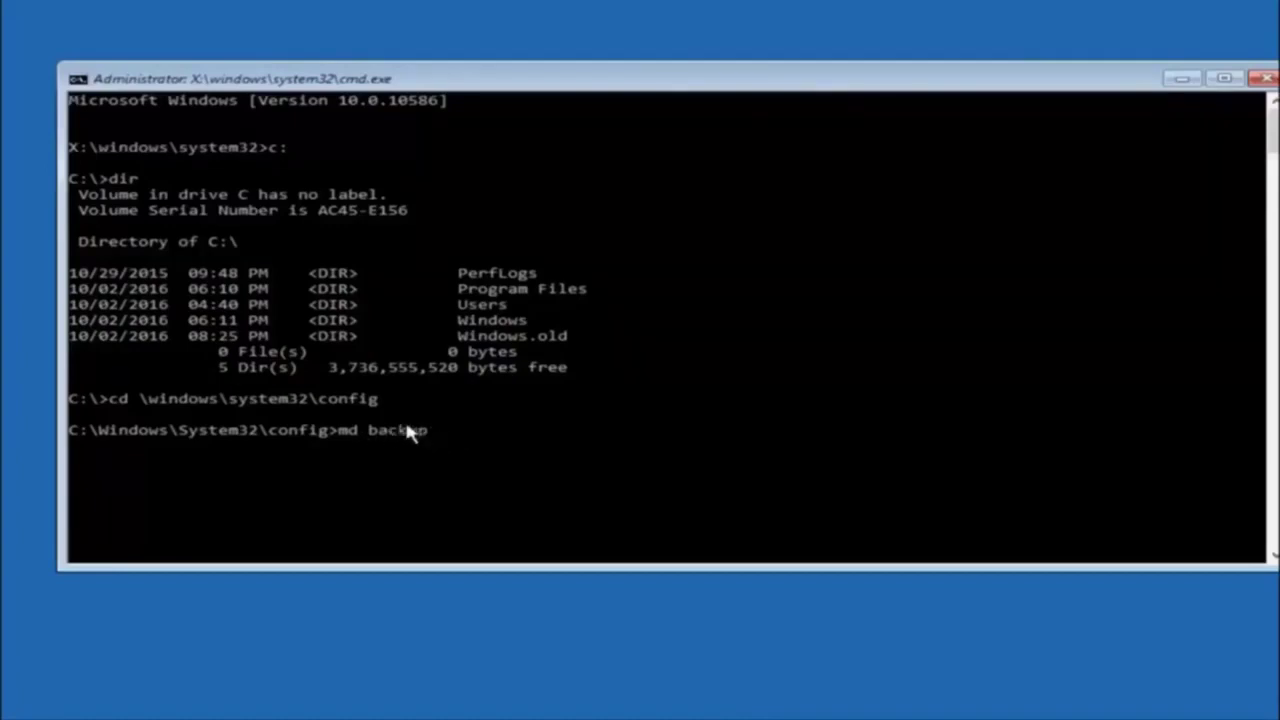
Run md backup to create the folder, then enter copy *.* backup at the next prompt
key(Return)
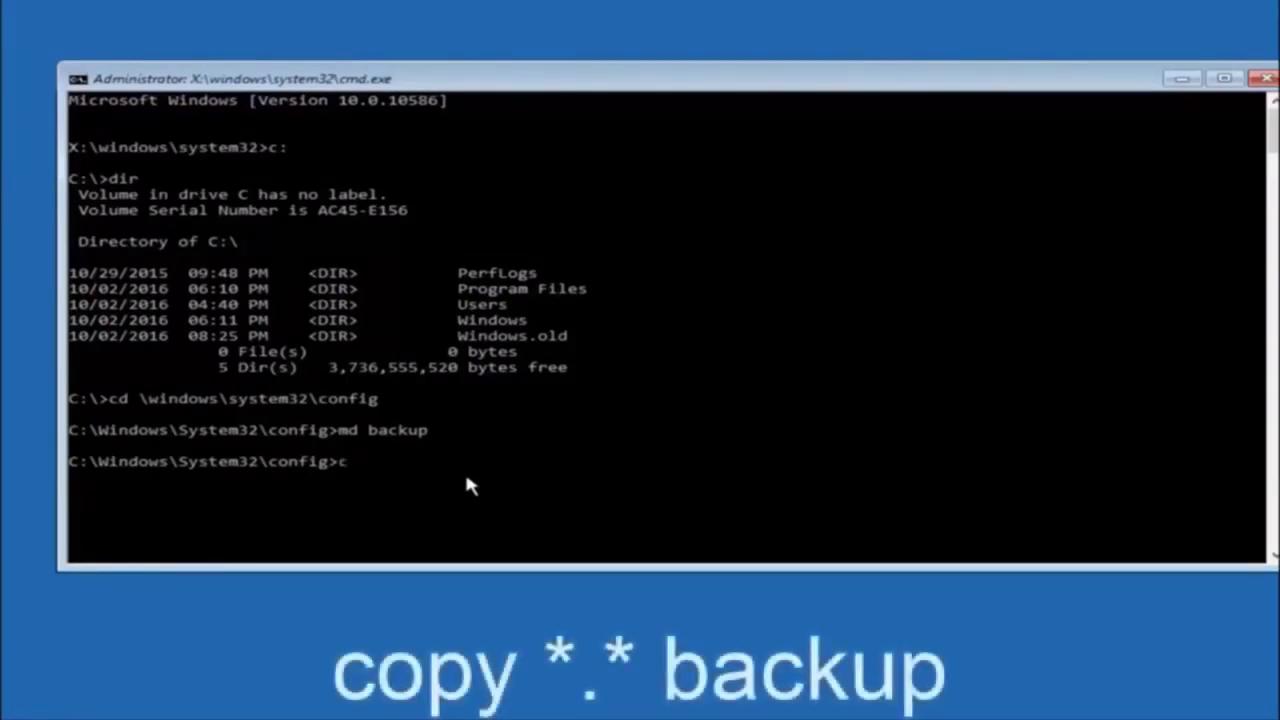
Run copy *.* backup to copy SAM, SECURITY, SOFTWARE, SYSTEM and other config files into backup
text(copy)
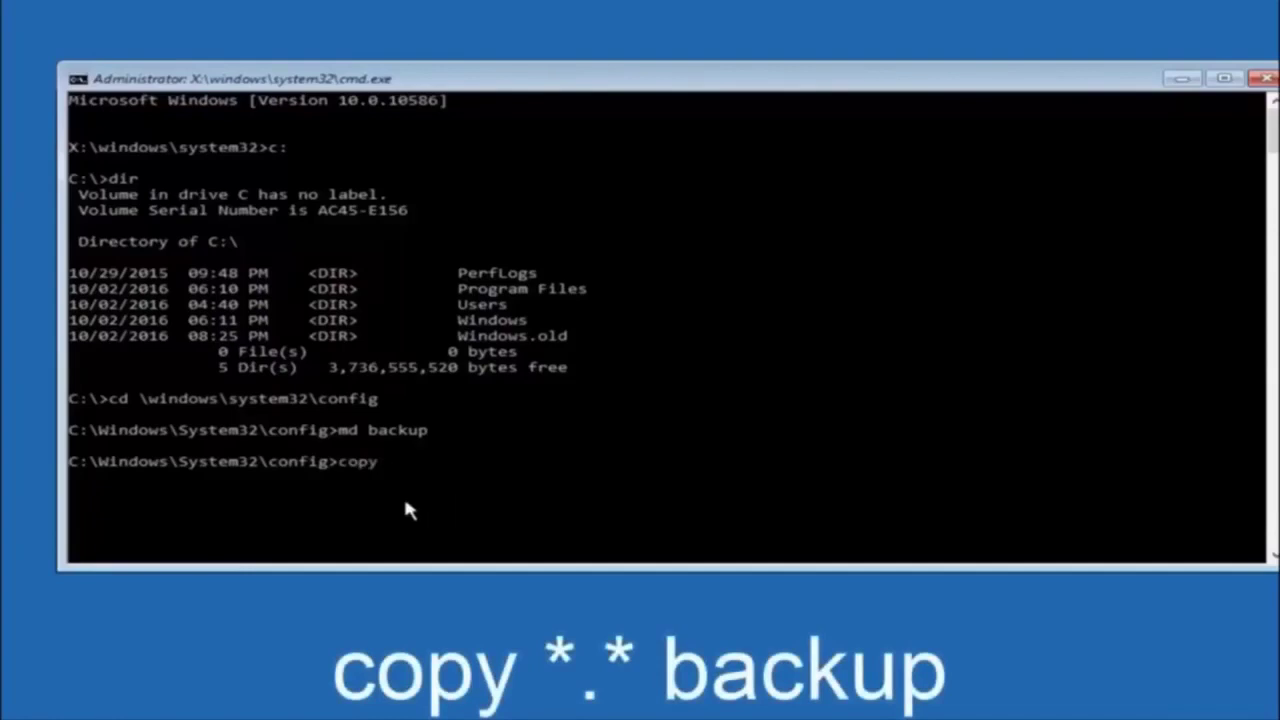
text( *)
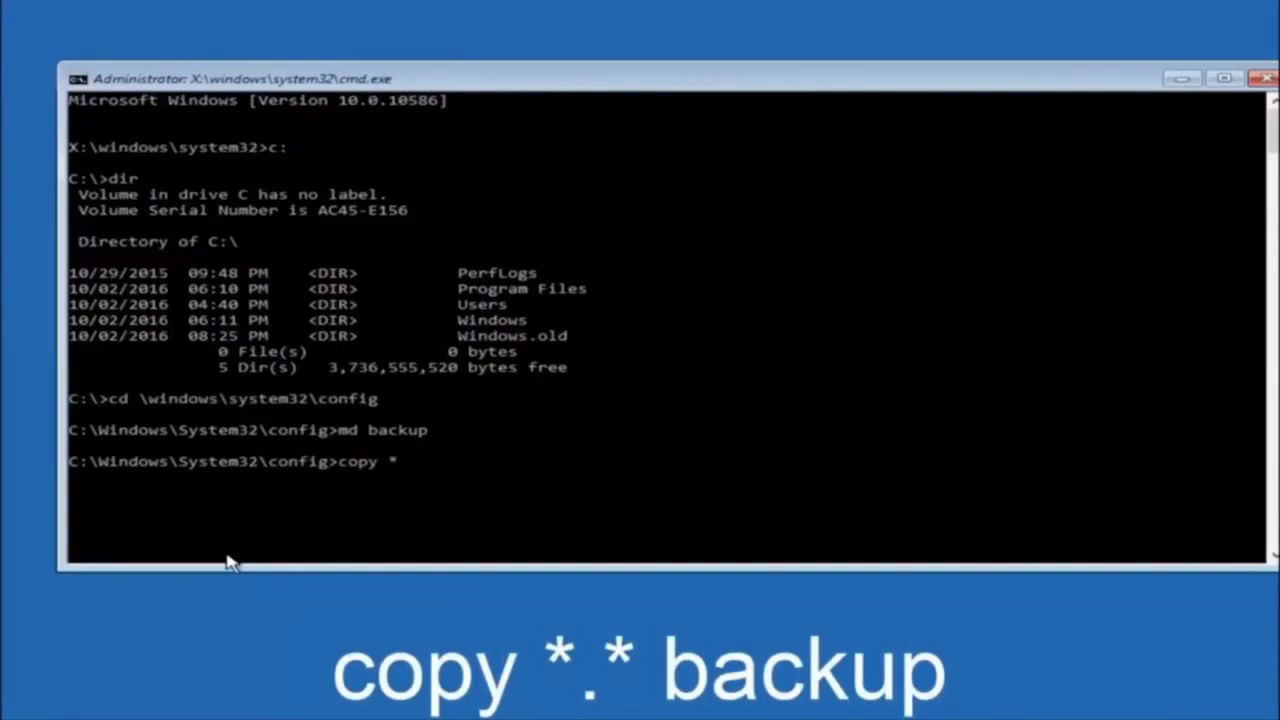
Run md backup to create the folder, then enter copy *.* backup at the next prompt
Run copy *.* backup to copy SAM, SECURITY, SOFTWARE, SYSTEM and other config files into backup
text(.* backup)
key(Return)
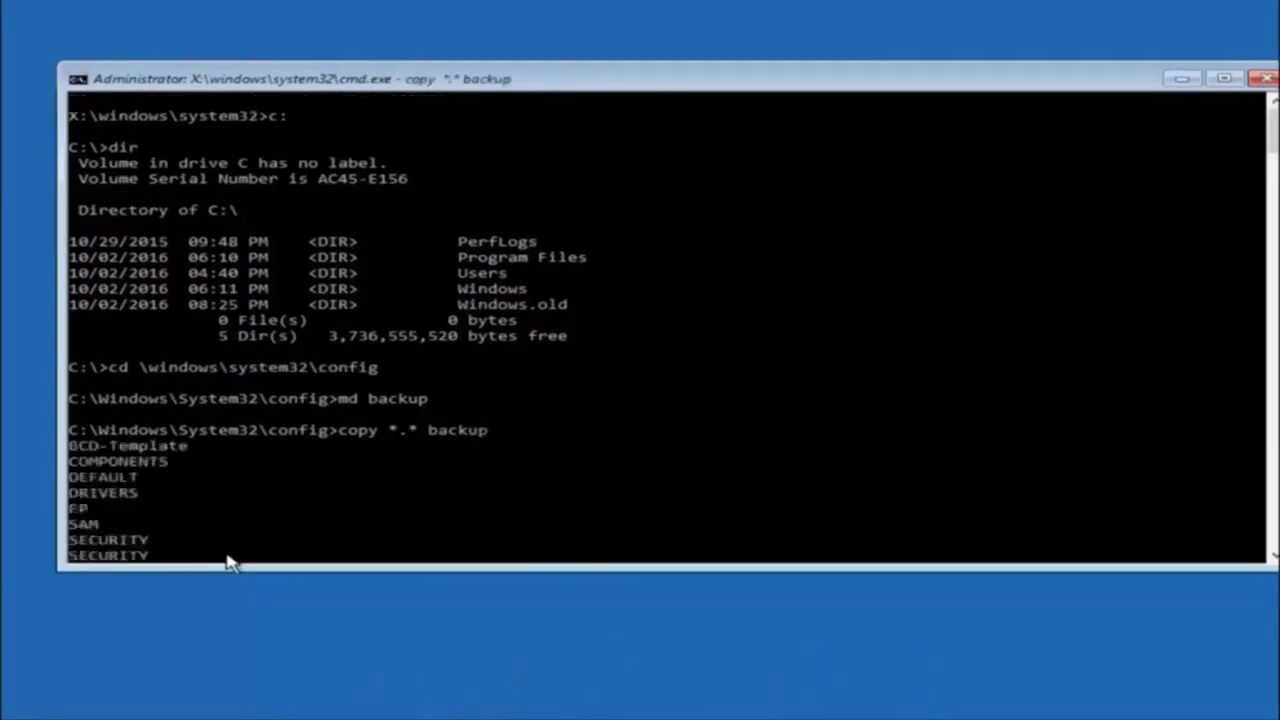
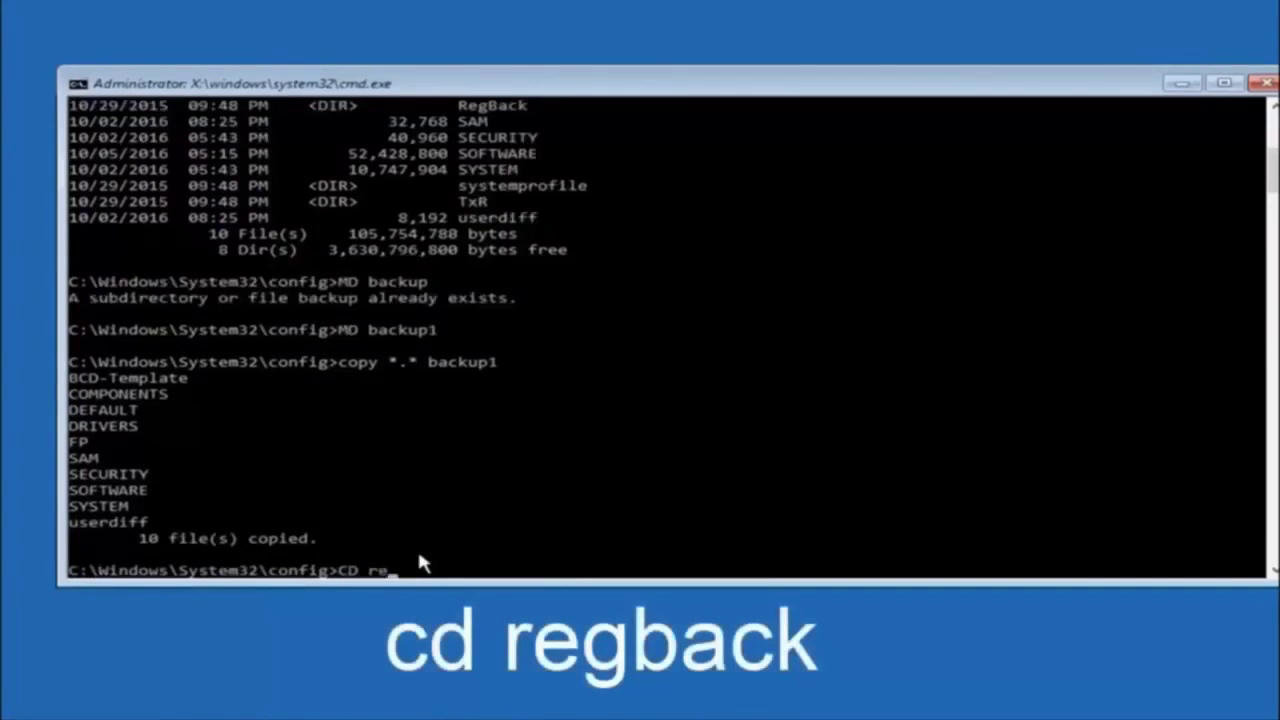
Complete the 'cd regback' command at the C:\Windows\System32\config prompt without running it
text(gback)
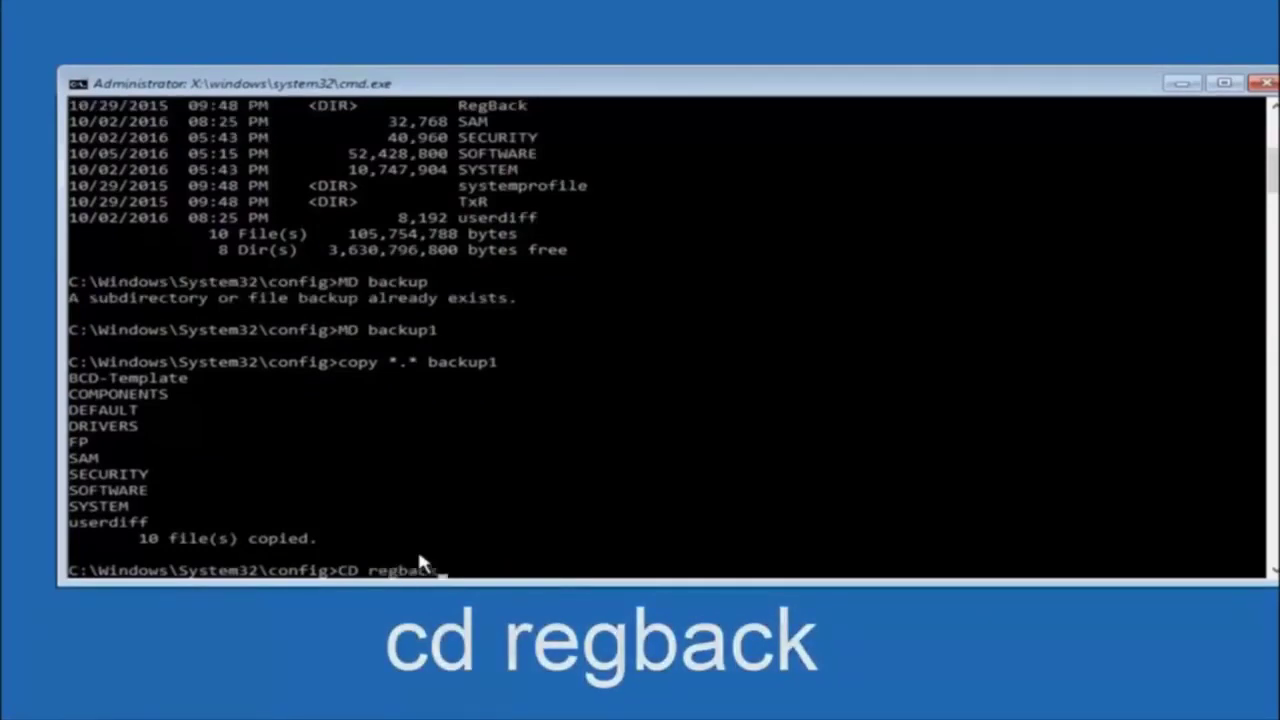
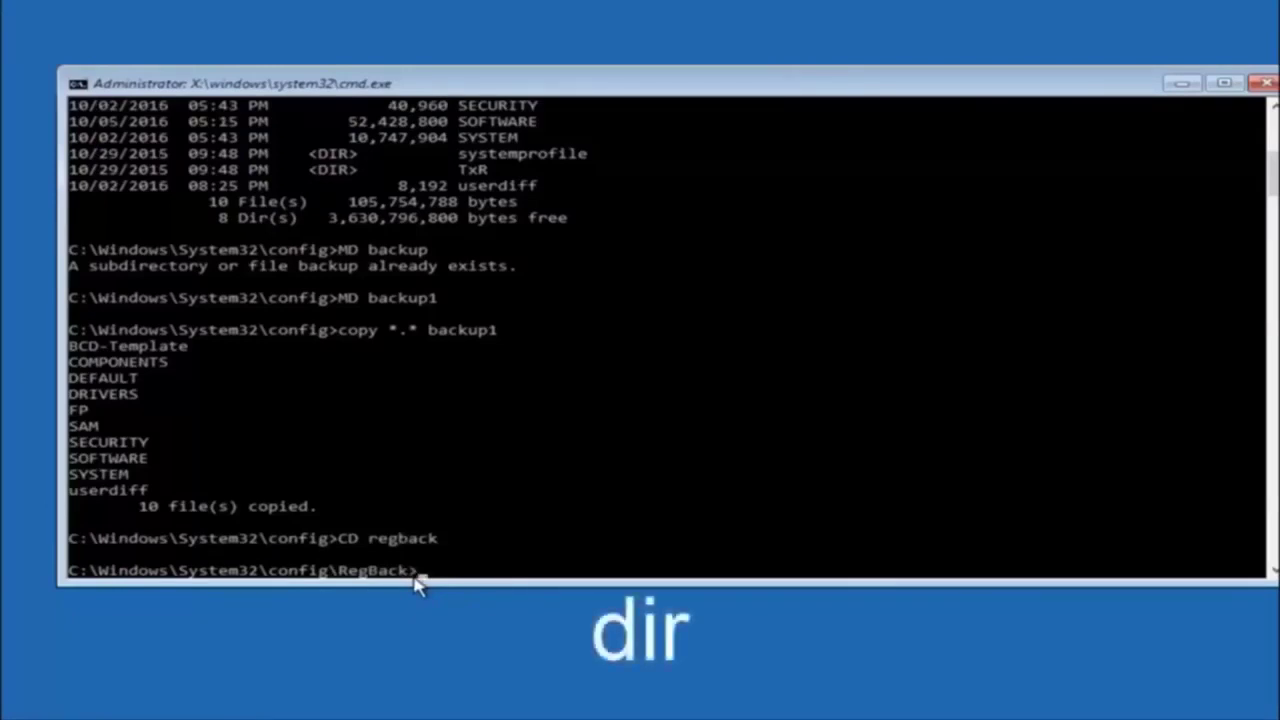
List the RegBack folder with dir, showing DEFAULT, SAM, SECURITY, SOFTWARE and SYSTEM at 0 bytes
text(dir)
key(Return)
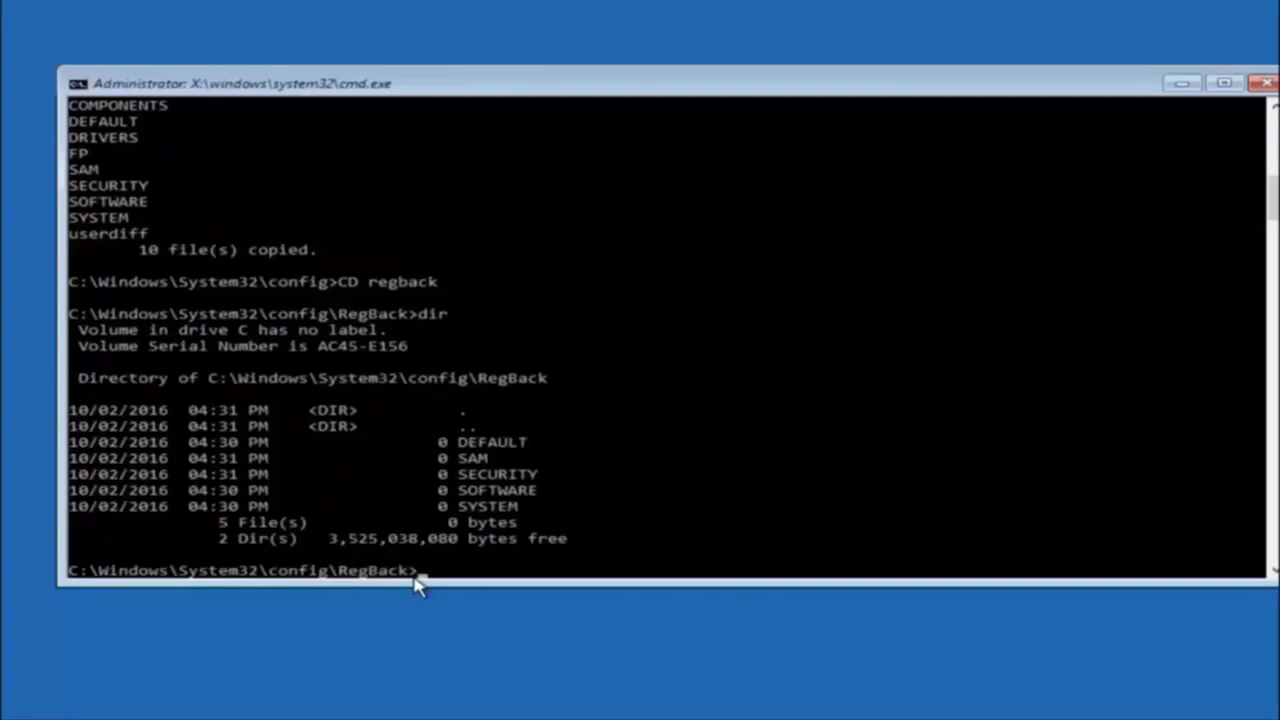
Begin entering the copy command at the RegBack prompt, with "copy" typed so far
text(copy)
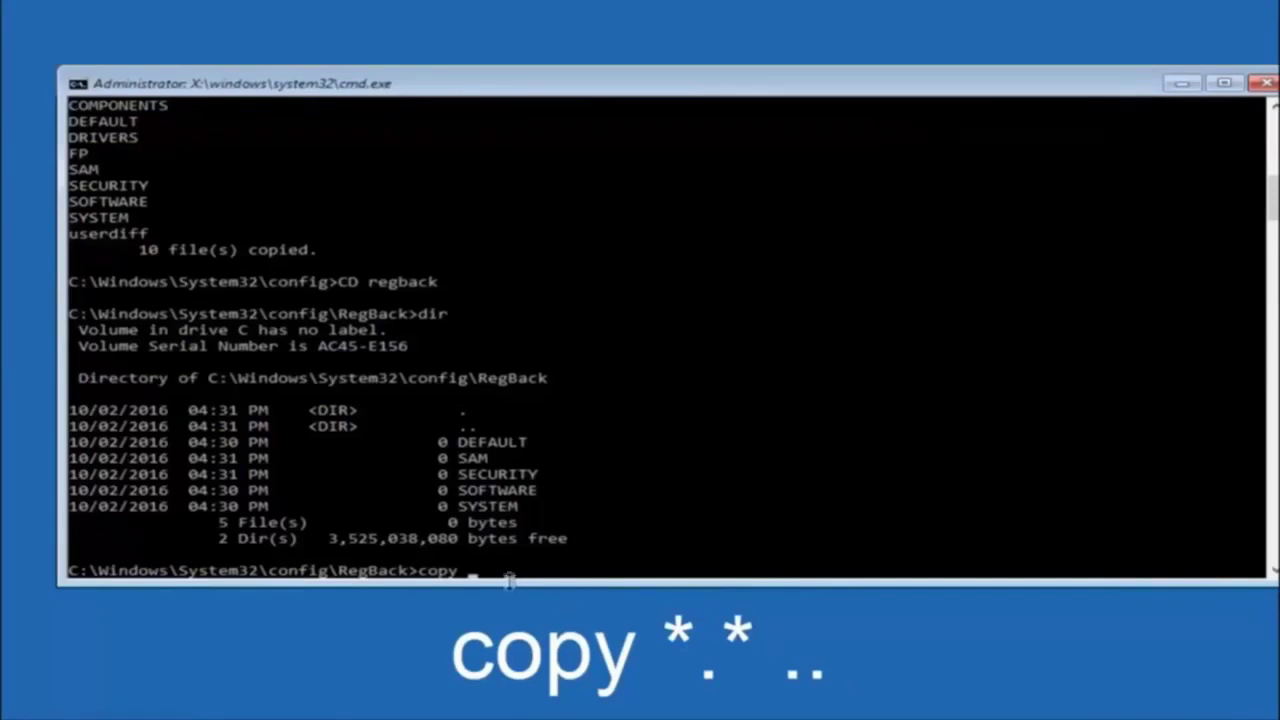
click(475, 572)
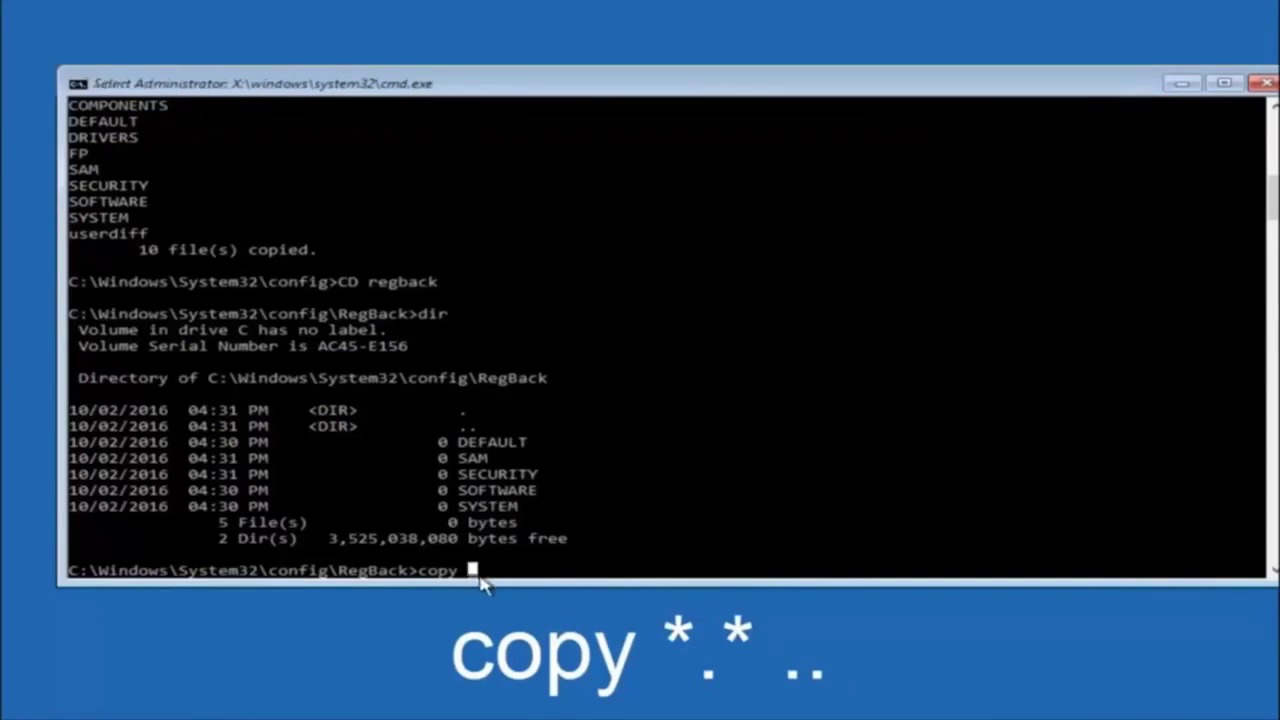
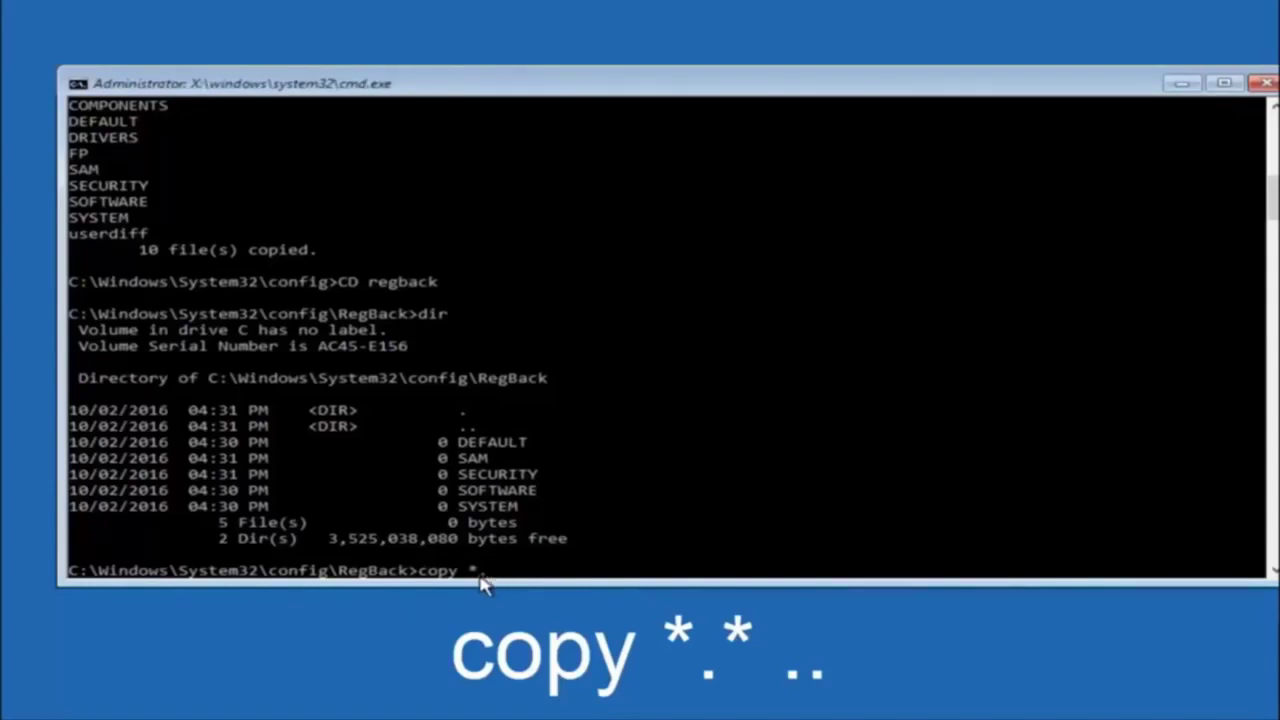
Continue the RegBack copy command toward 'copy *.* ..', adding the remaining '* ..' characters
text(*)
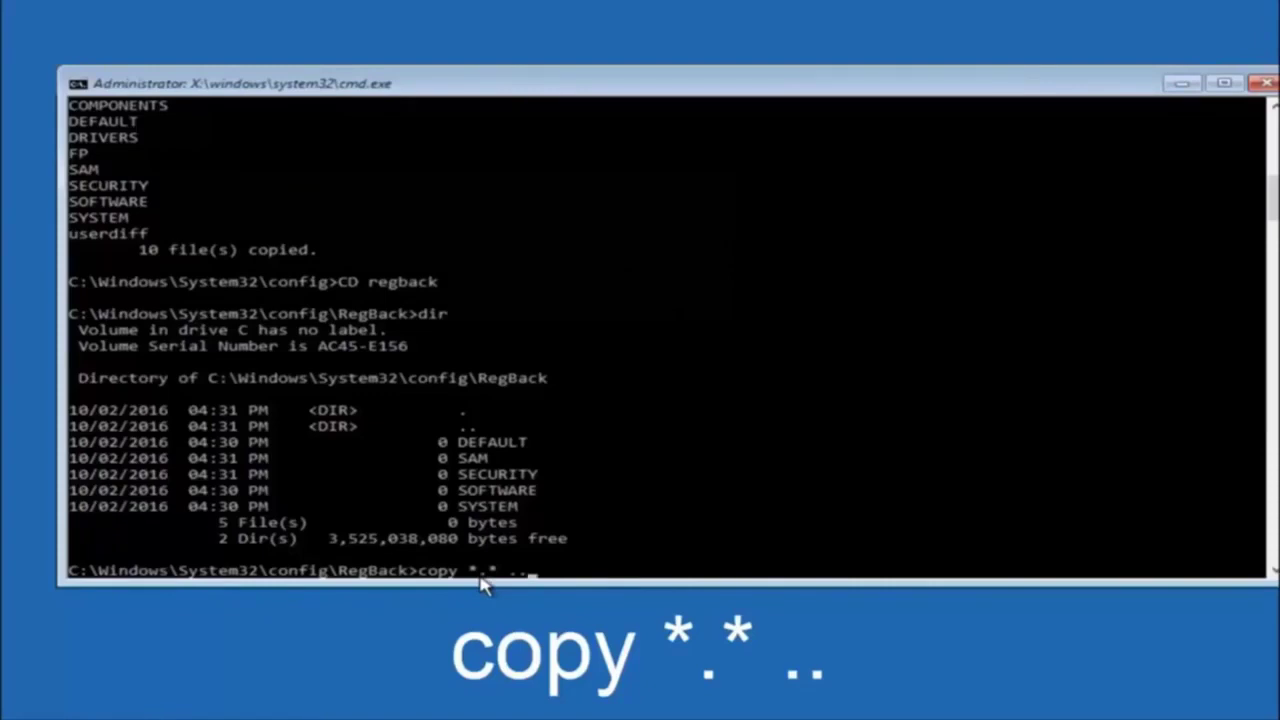
Run 'copy *.* ..' in RegBack to copy the backup hives into config, reaching the overwrite DEFAULT prompt
key(Return)
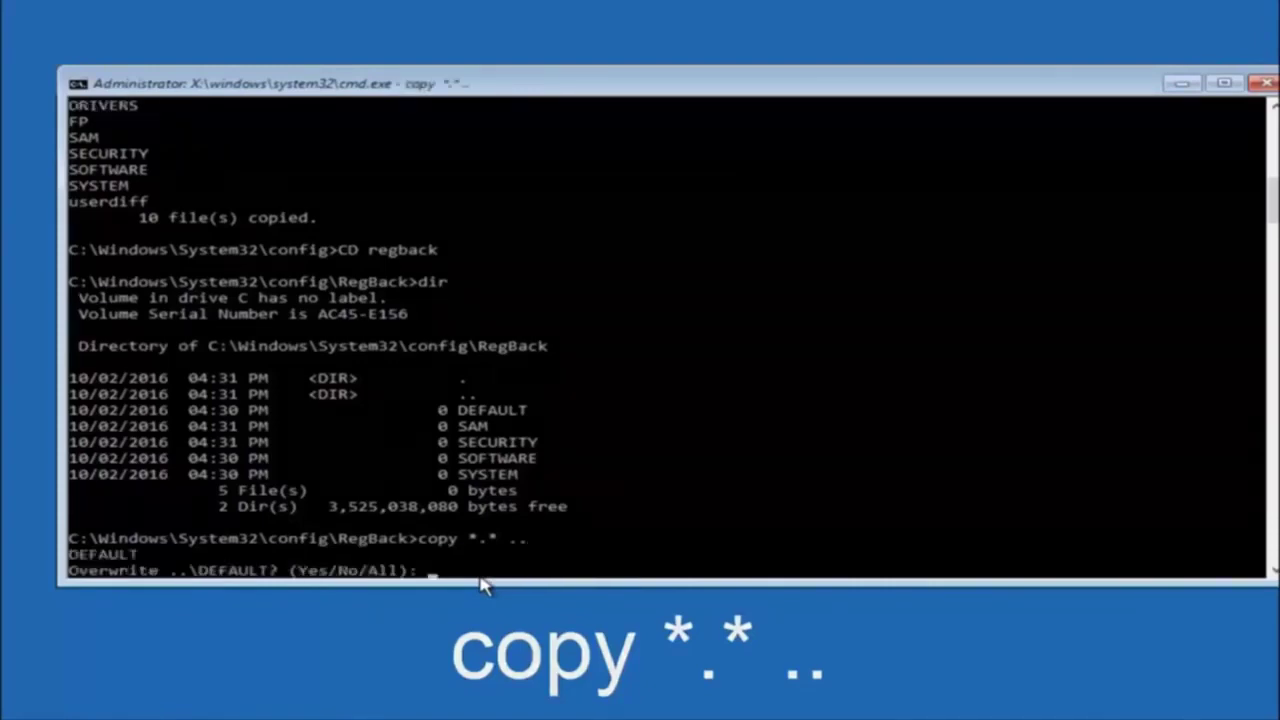
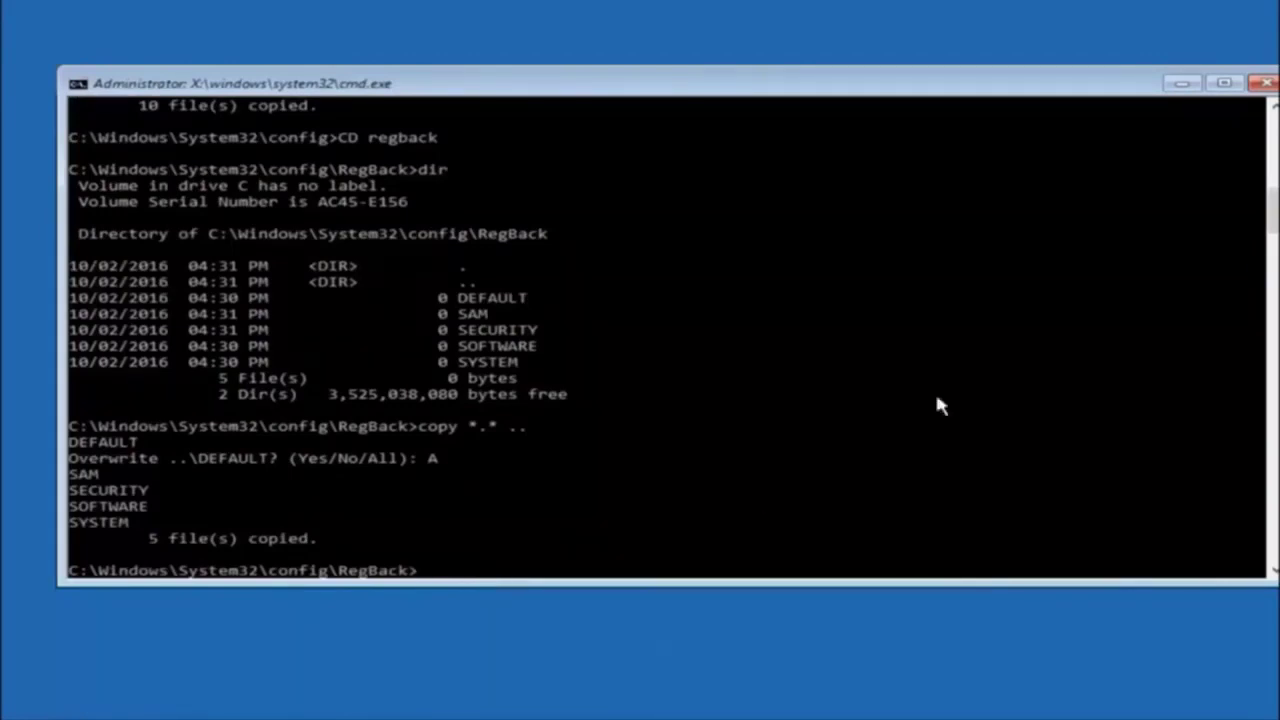
Close the Command Prompt after restoring the five RegBack hives, returning to Choose an option
click(1260, 83)
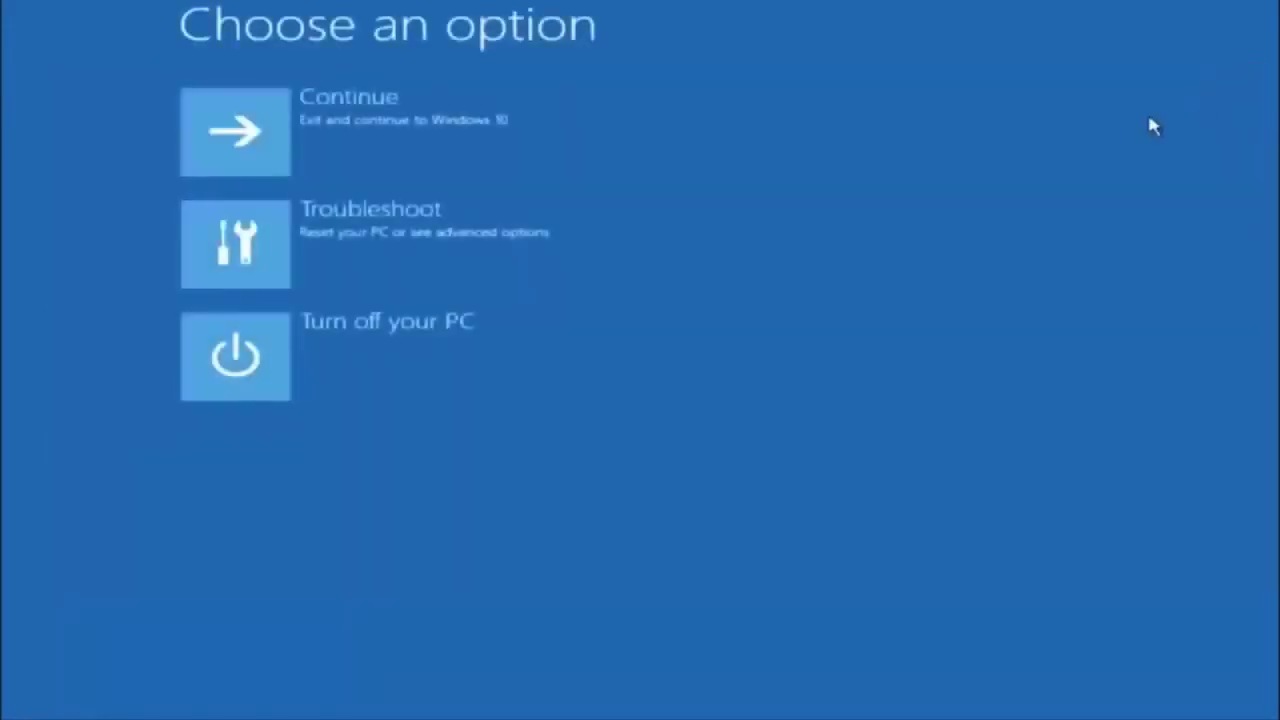